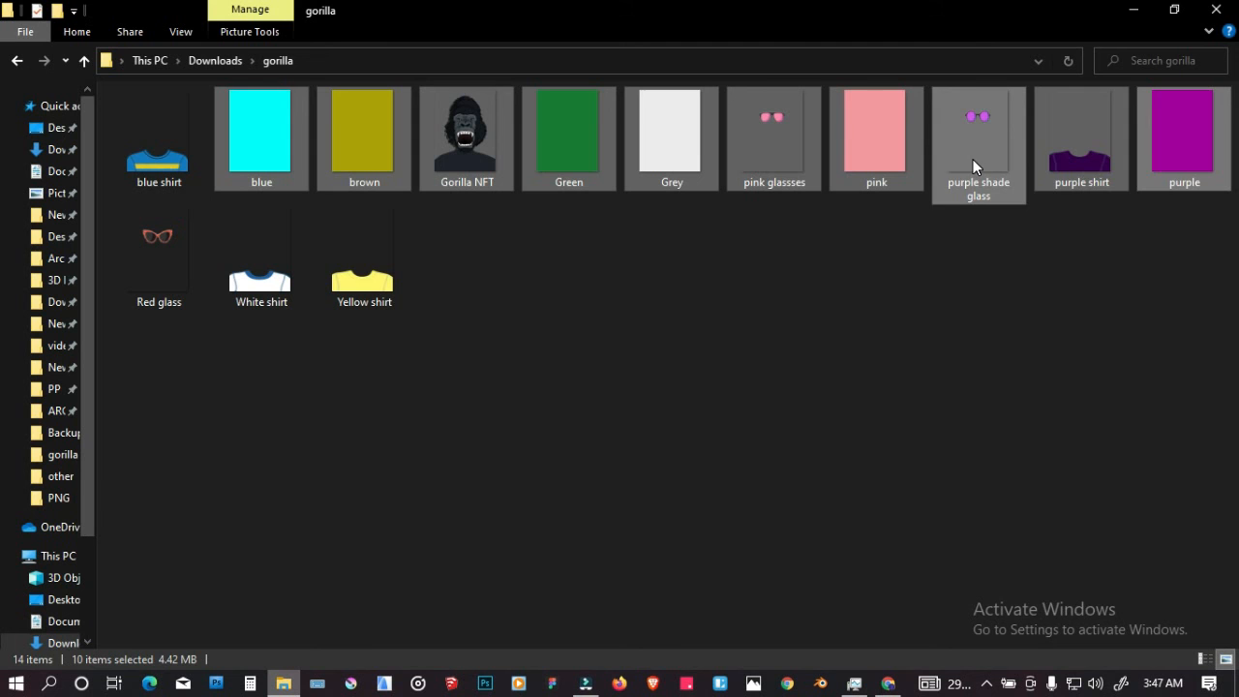
pyautogui.keyDown('ctrl'); pyautogui.click(971, 145); pyautogui.keyUp('ctrl')
pyautogui.keyDown('ctrl'); pyautogui.click(1045, 133); pyautogui.keyUp('ctrl')
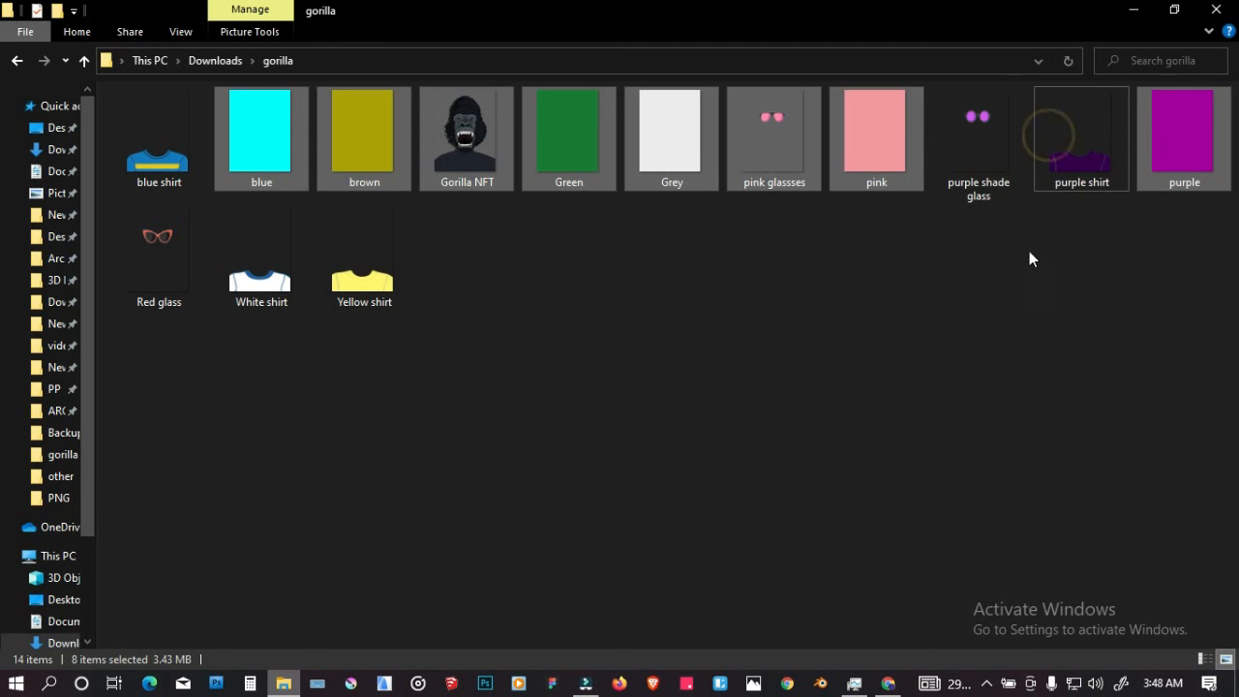
pyautogui.keyDown('ctrl'); pyautogui.click(779, 170); pyautogui.keyUp('ctrl')
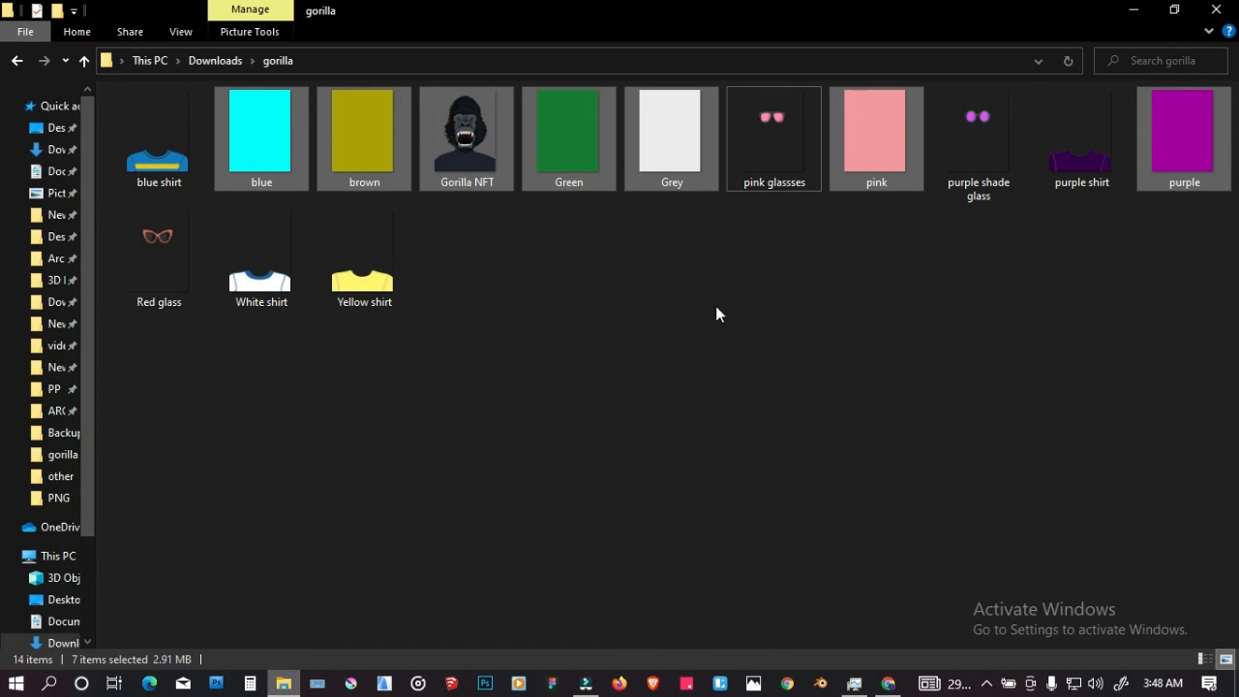
pyautogui.keyDown('ctrl'); pyautogui.click(482, 171); pyautogui.keyUp('ctrl')
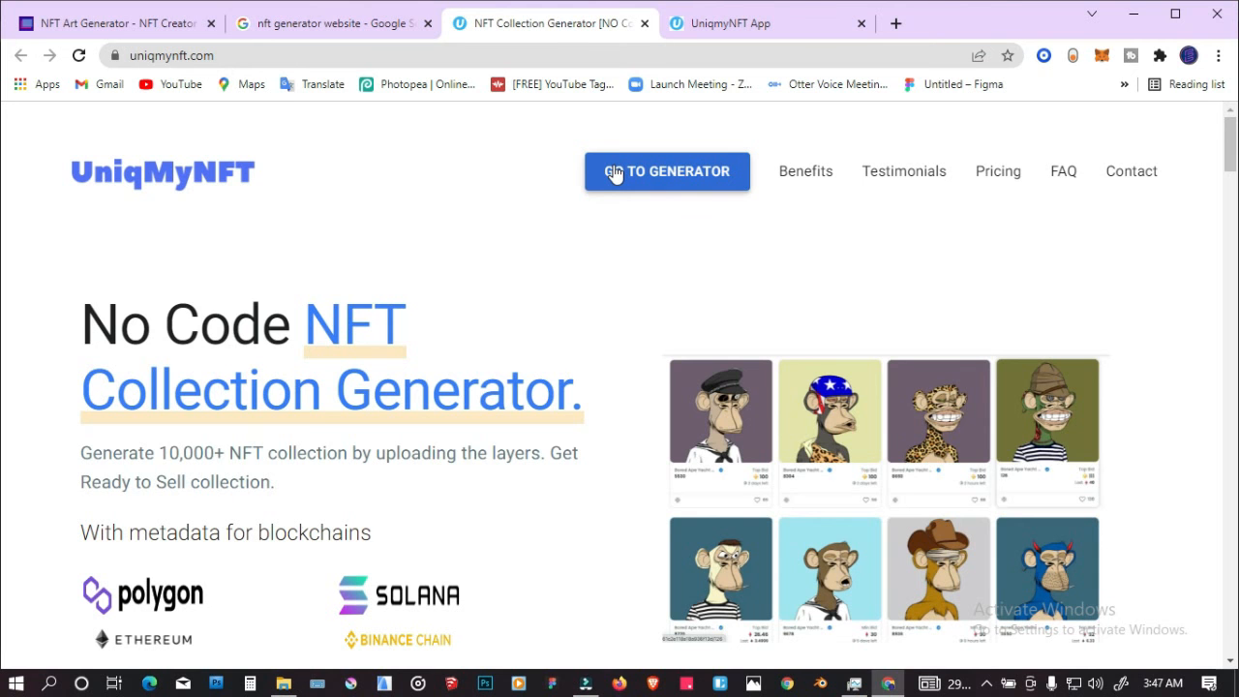
# Step: Open the UniqMyNFT collection generator and close the duplicate generator tab
pyautogui.click(613, 172)
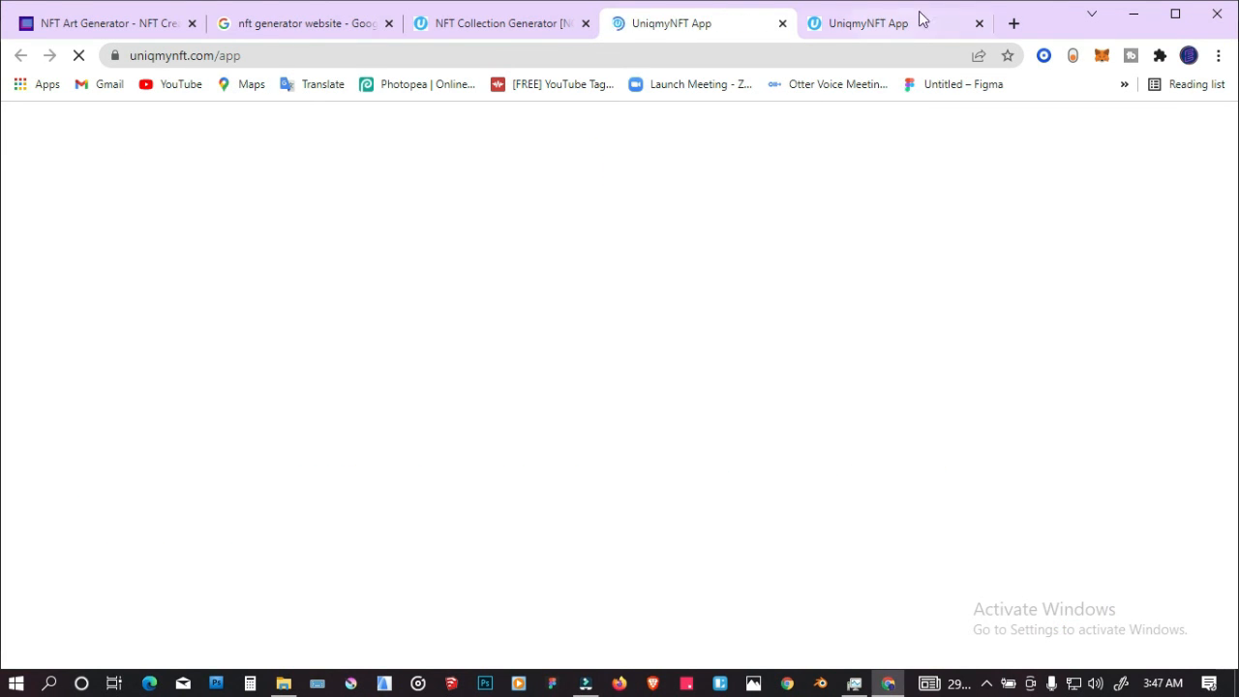
pyautogui.click(979, 23)
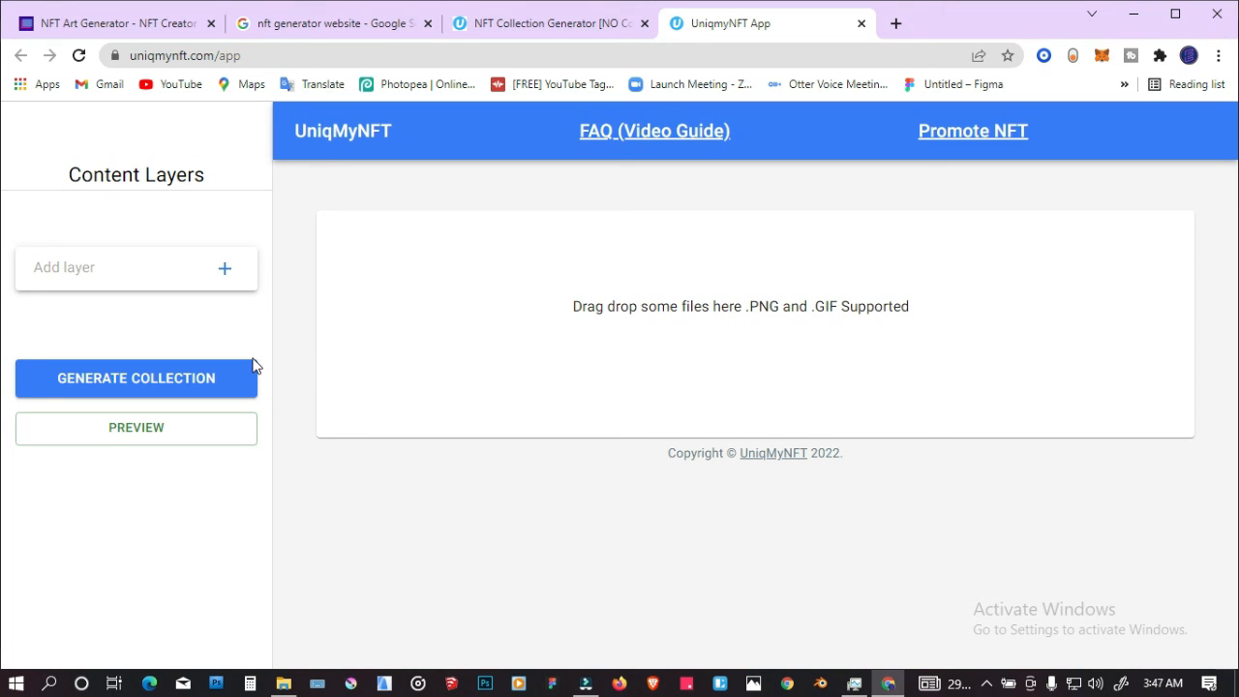
# Step: Add a content layer named Background
pyautogui.click(166, 272)
pyautogui.write('Background')
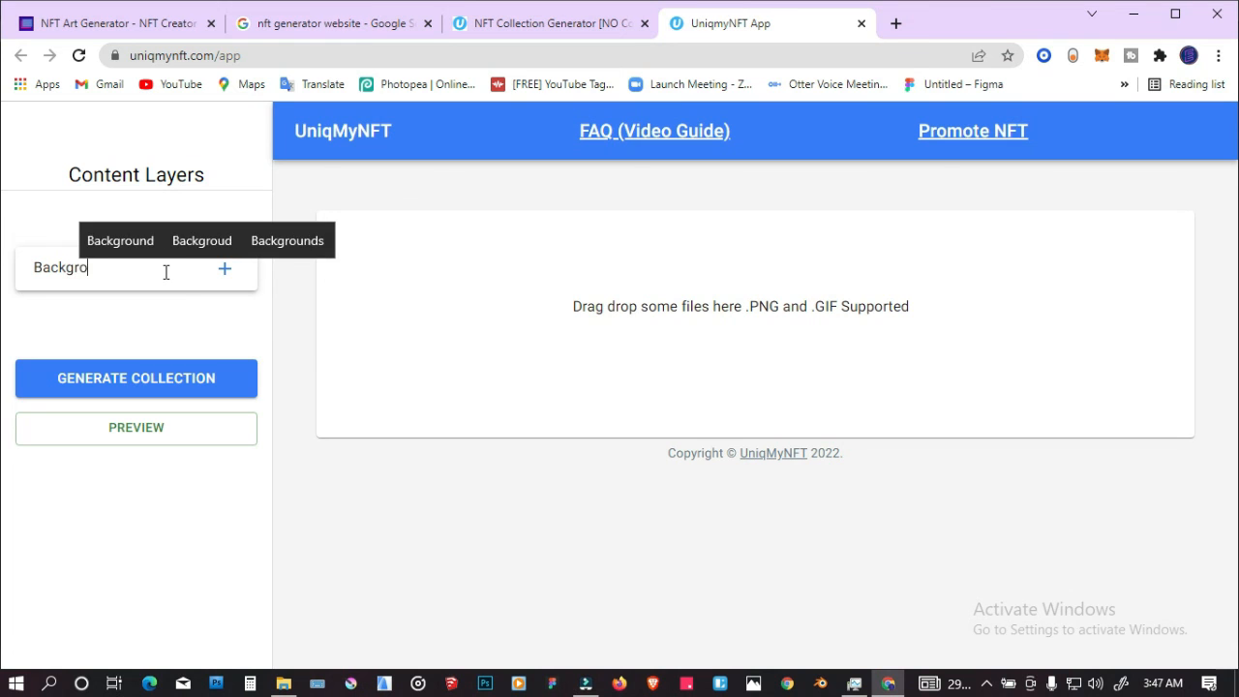
pyautogui.press('Return')
# Step: Add a second content layer named Base Character
pyautogui.click(115, 294)
pyautogui.write('Base ')
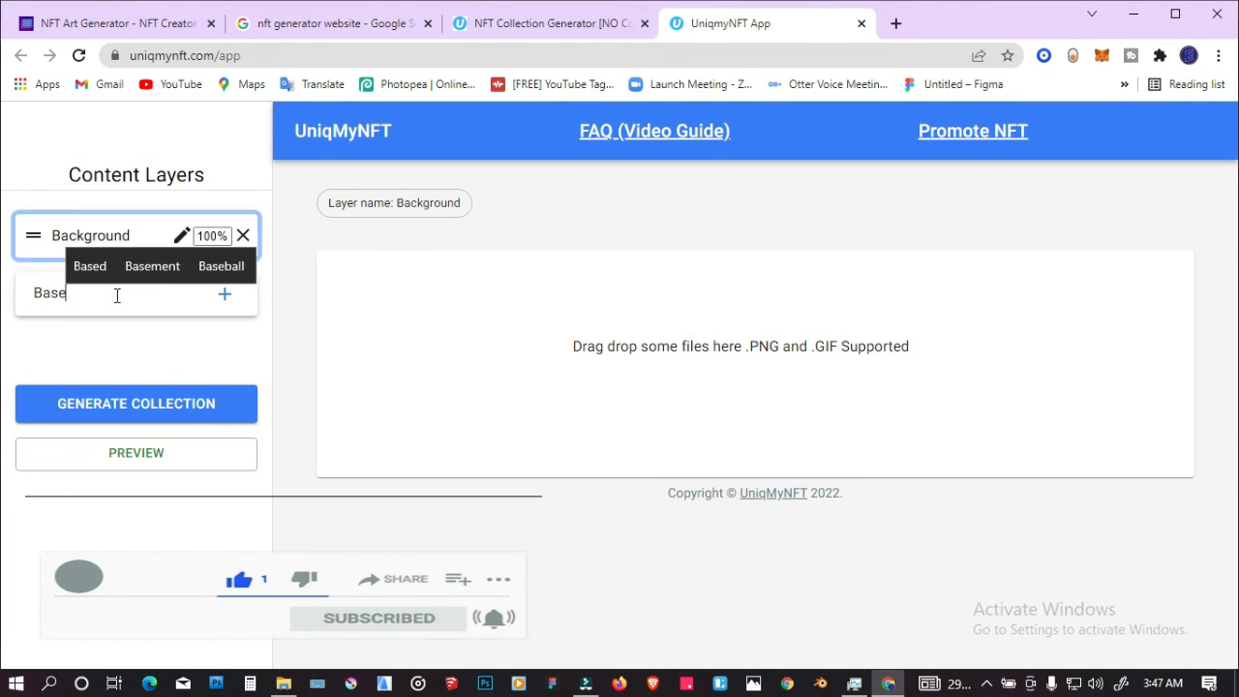
pyautogui.write('Chara')
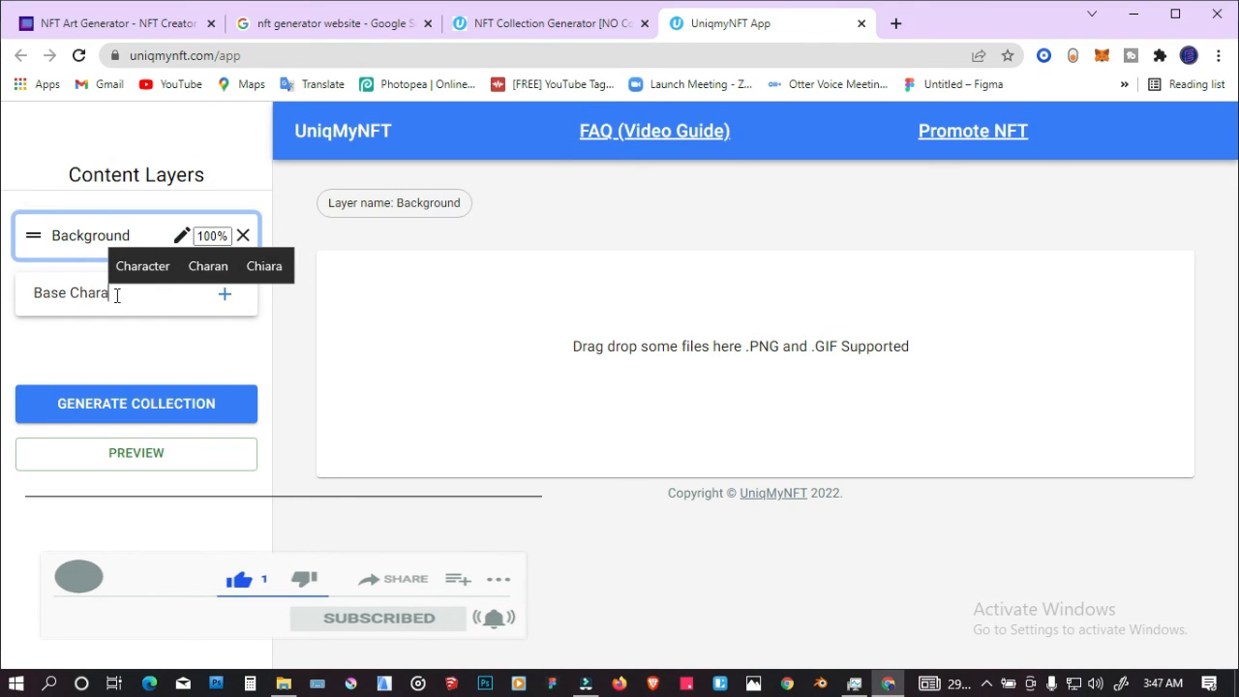
pyautogui.write('cter')
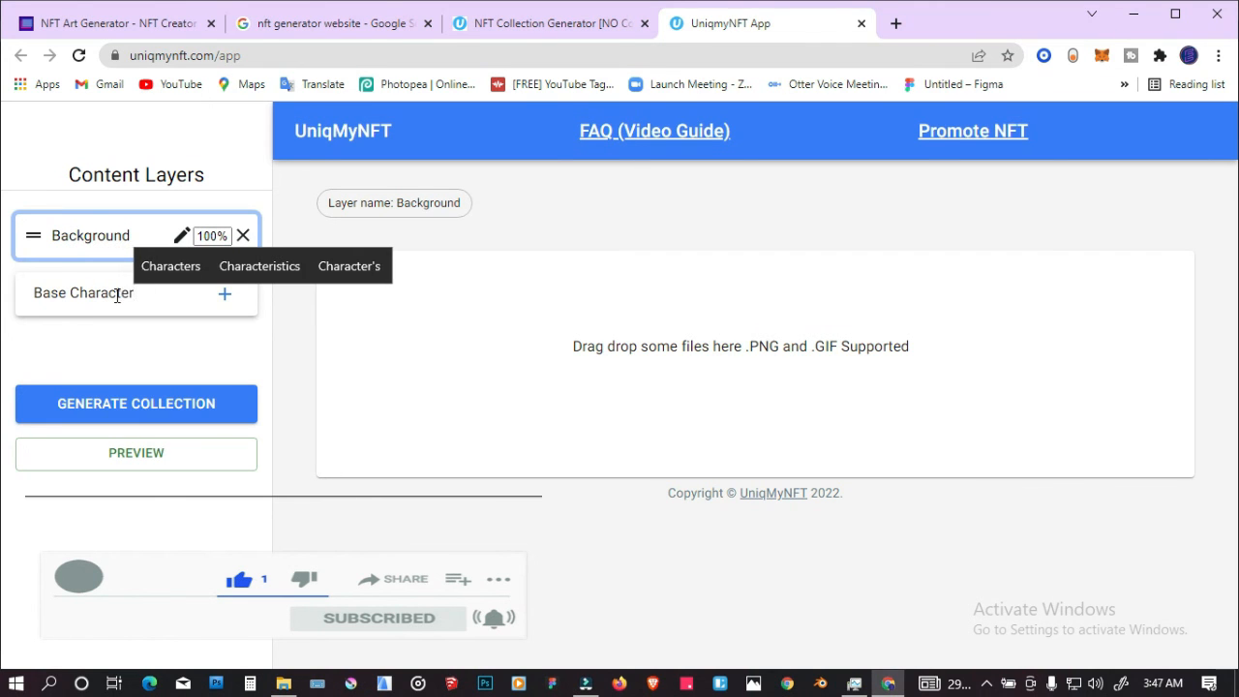
pyautogui.press('Return')
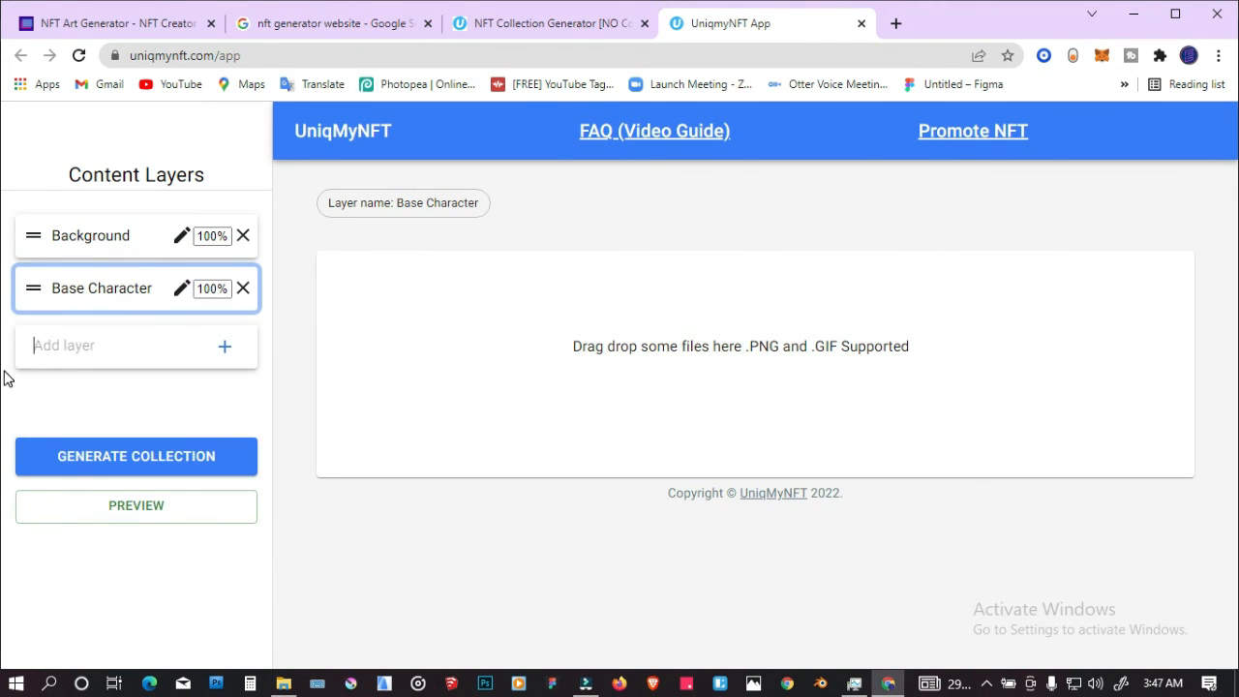
# Step: Add two more content layers named Clothes and Eyes
pyautogui.write('Clo')
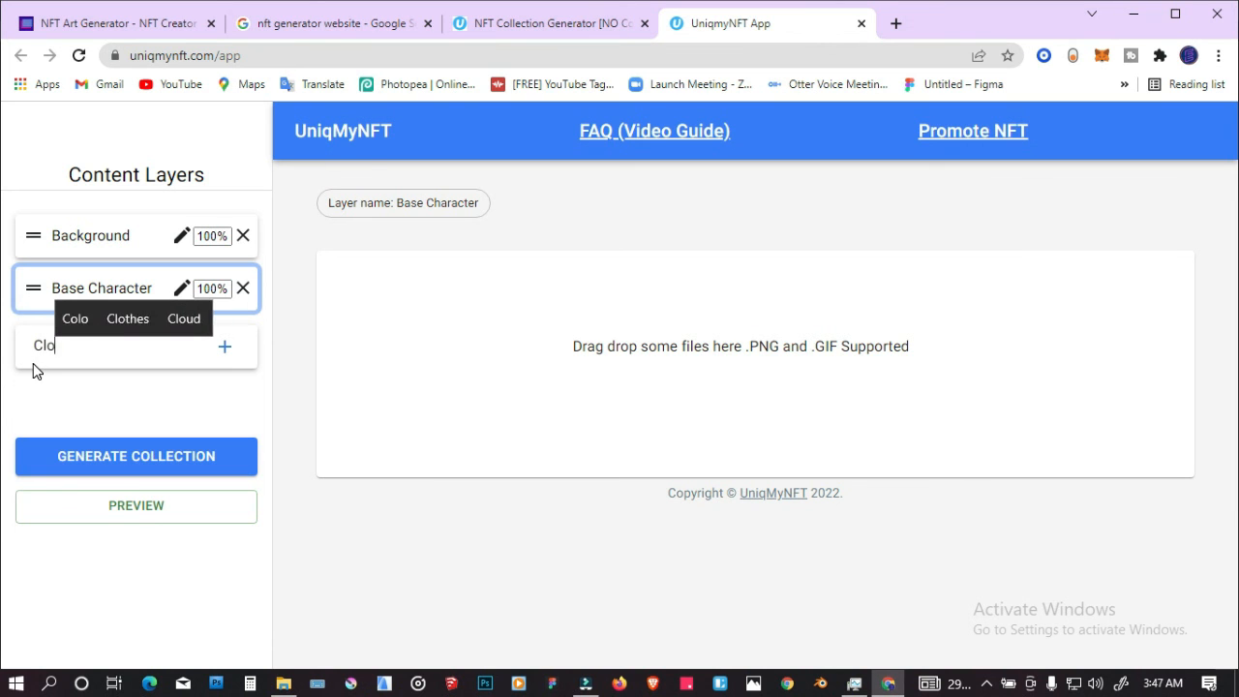
pyautogui.write('thes')
pyautogui.press('Return')
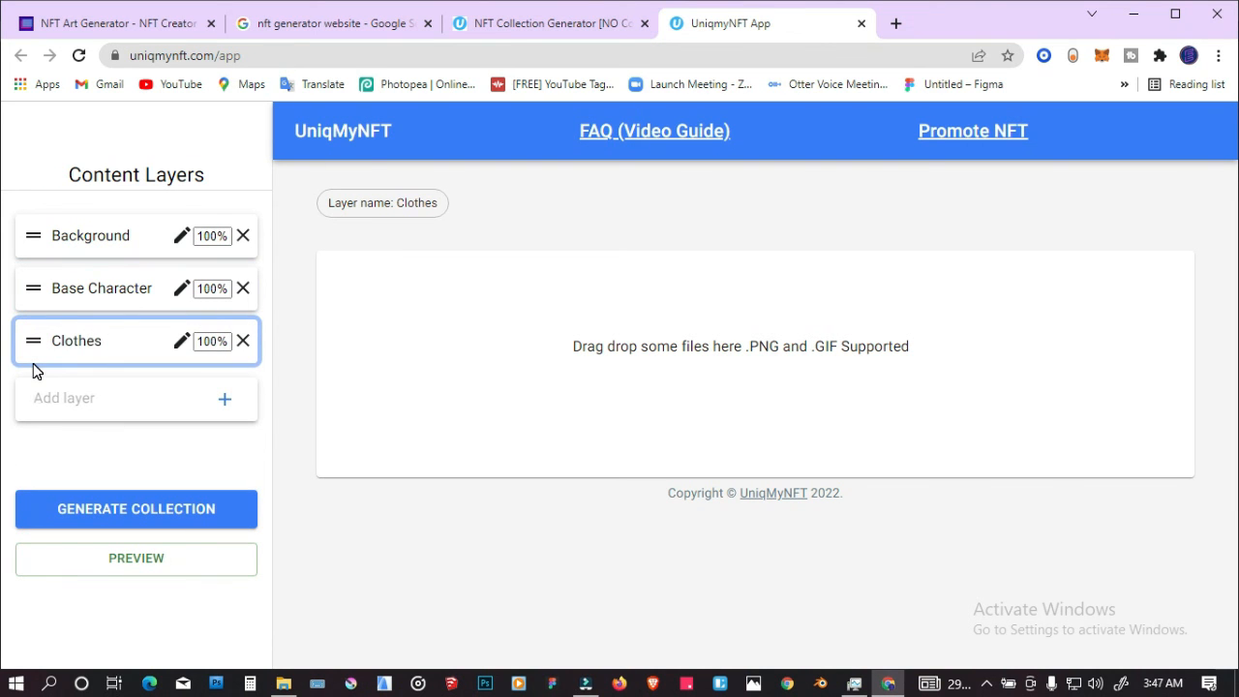
pyautogui.write('Eyes')
pyautogui.press('Return')
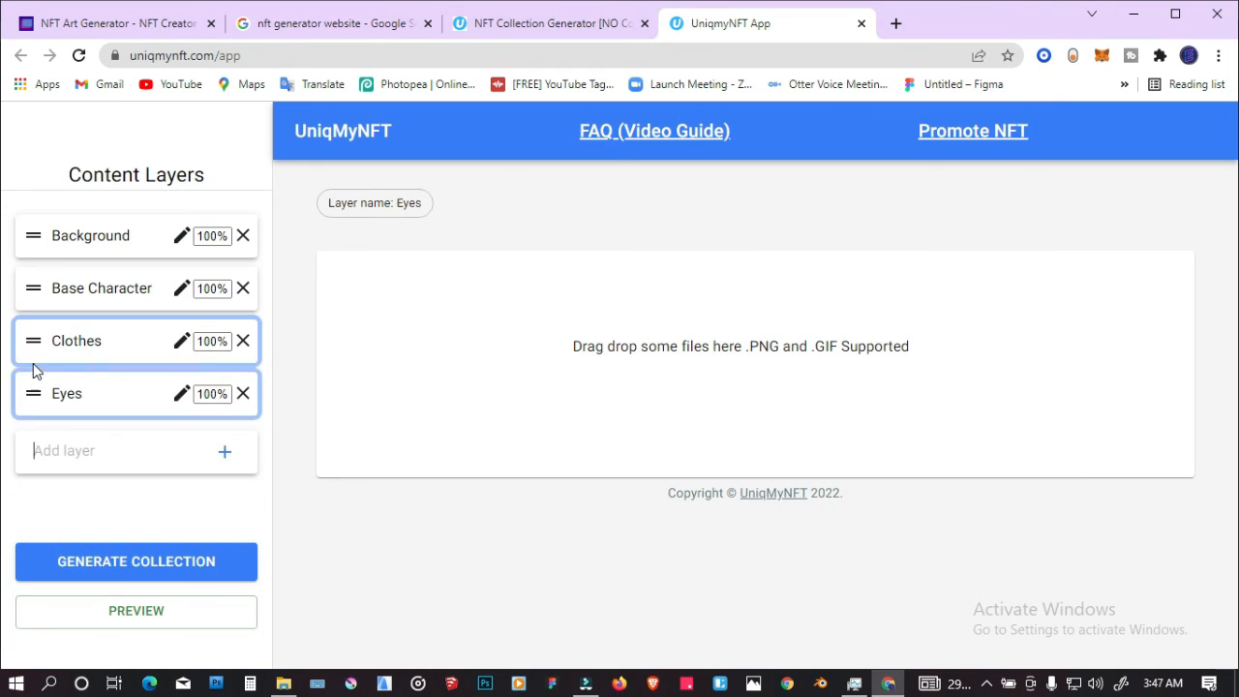
# Step: For the Background layer, select the range of images in the gorilla folder that covers blue, brown, Green, Grey, pink and purple
pyautogui.click(95, 242)
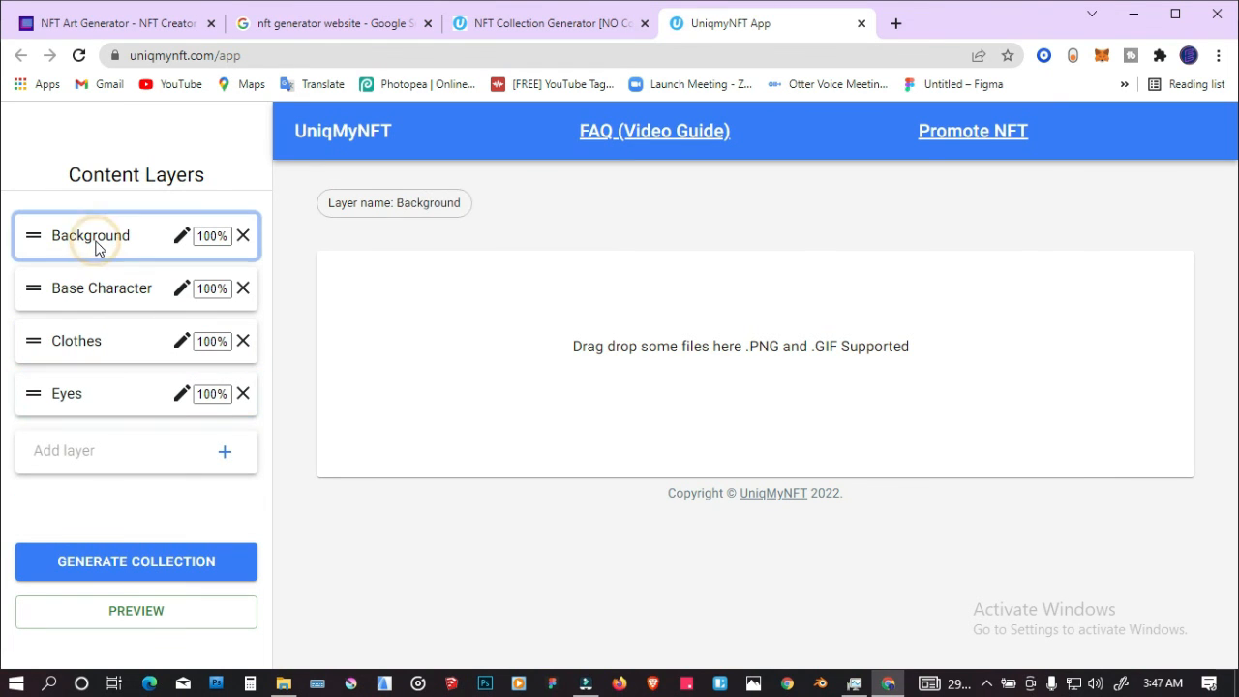
pyautogui.click(281, 686)
pyautogui.click(296, 150)
pyautogui.keyDown('shift'); pyautogui.click(375, 145); pyautogui.keyUp('shift')
pyautogui.keyDown('shift'); pyautogui.click(594, 117); pyautogui.keyUp('shift')
pyautogui.keyDown('shift'); pyautogui.click(658, 109); pyautogui.keyUp('shift')
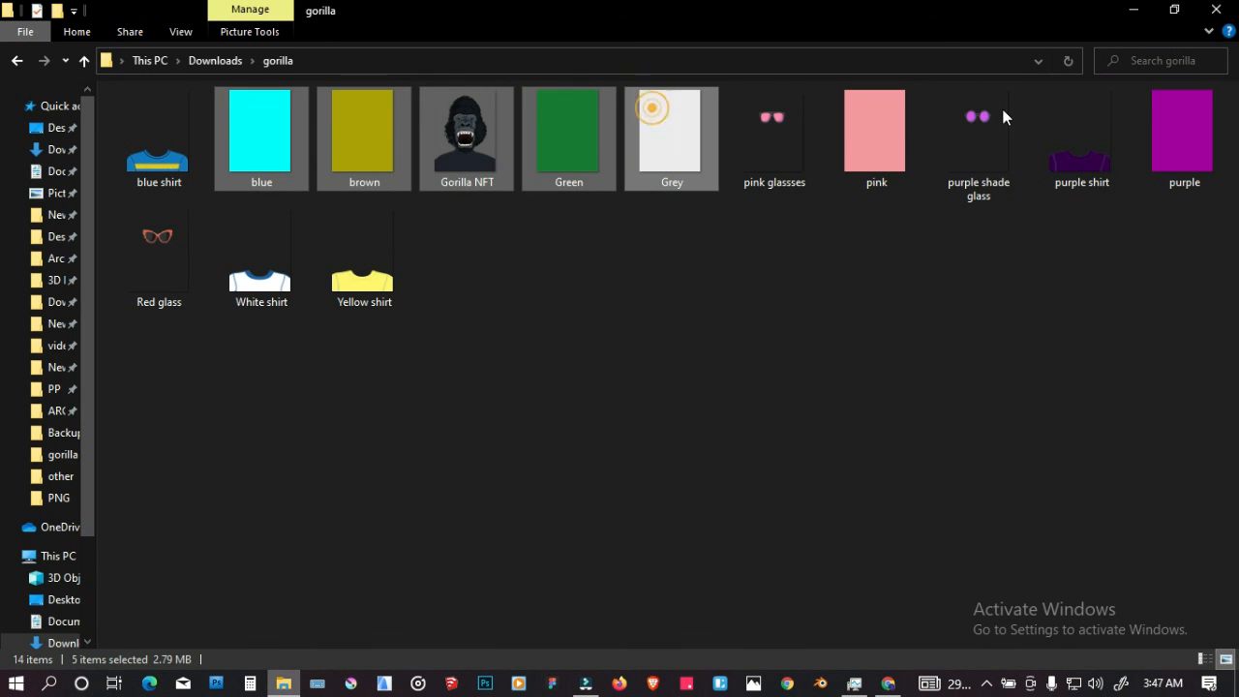
pyautogui.keyDown('shift'); pyautogui.click(913, 152); pyautogui.keyUp('shift')
pyautogui.keyDown('shift'); pyautogui.click(1170, 140); pyautogui.keyUp('shift')
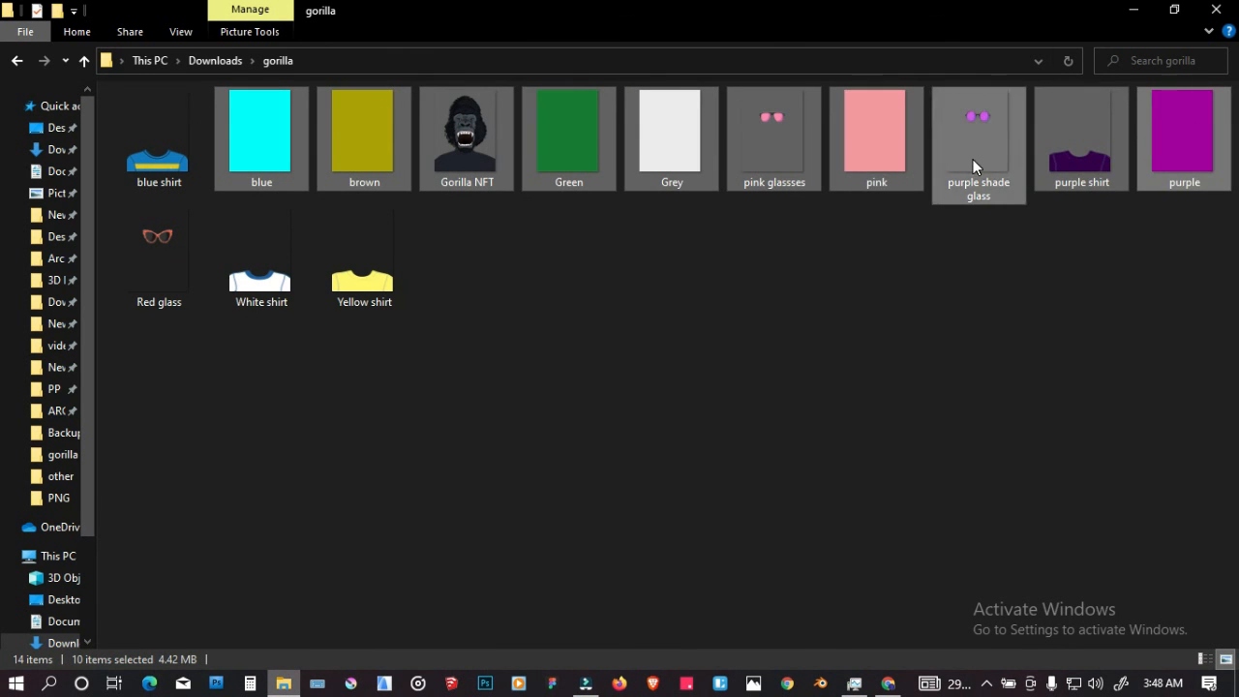
# Step: Remove the glasses, purple shirt and Gorilla NFT images from the selection and add the six plain colour images to the Background layer
pyautogui.keyDown('ctrl'); pyautogui.click(973, 158); pyautogui.keyUp('ctrl')
pyautogui.keyDown('ctrl'); pyautogui.click(1047, 135); pyautogui.keyUp('ctrl')
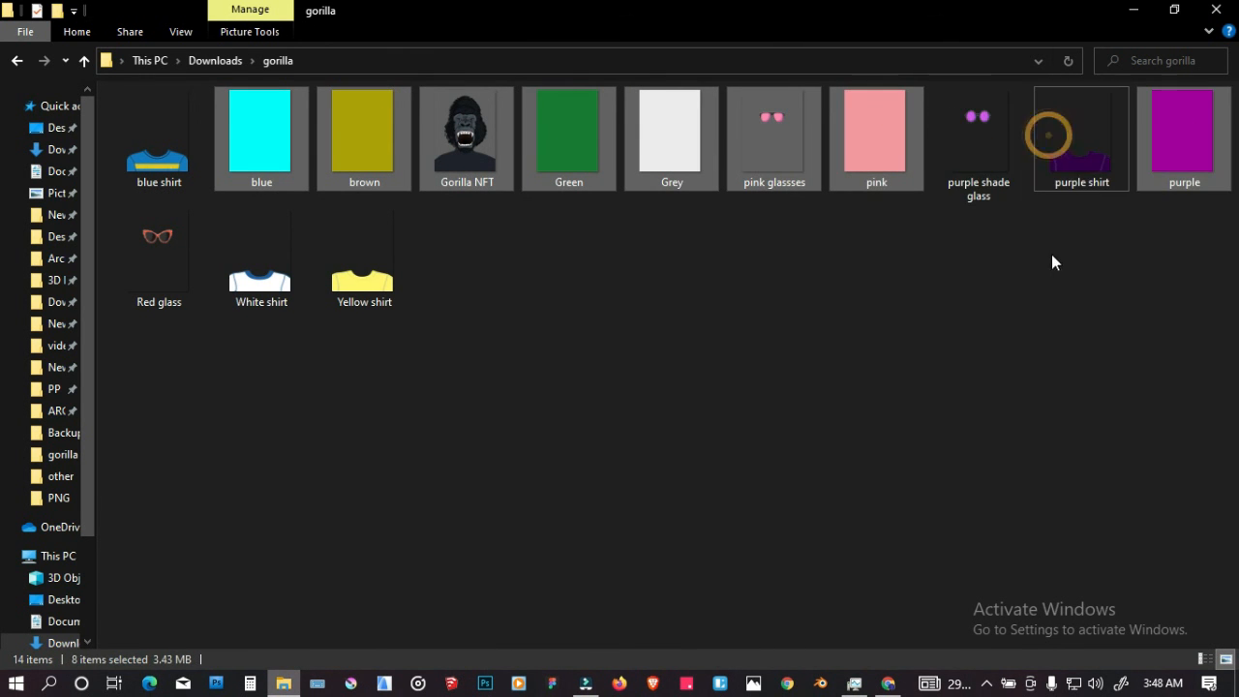
pyautogui.keyDown('ctrl'); pyautogui.click(775, 179); pyautogui.keyUp('ctrl')
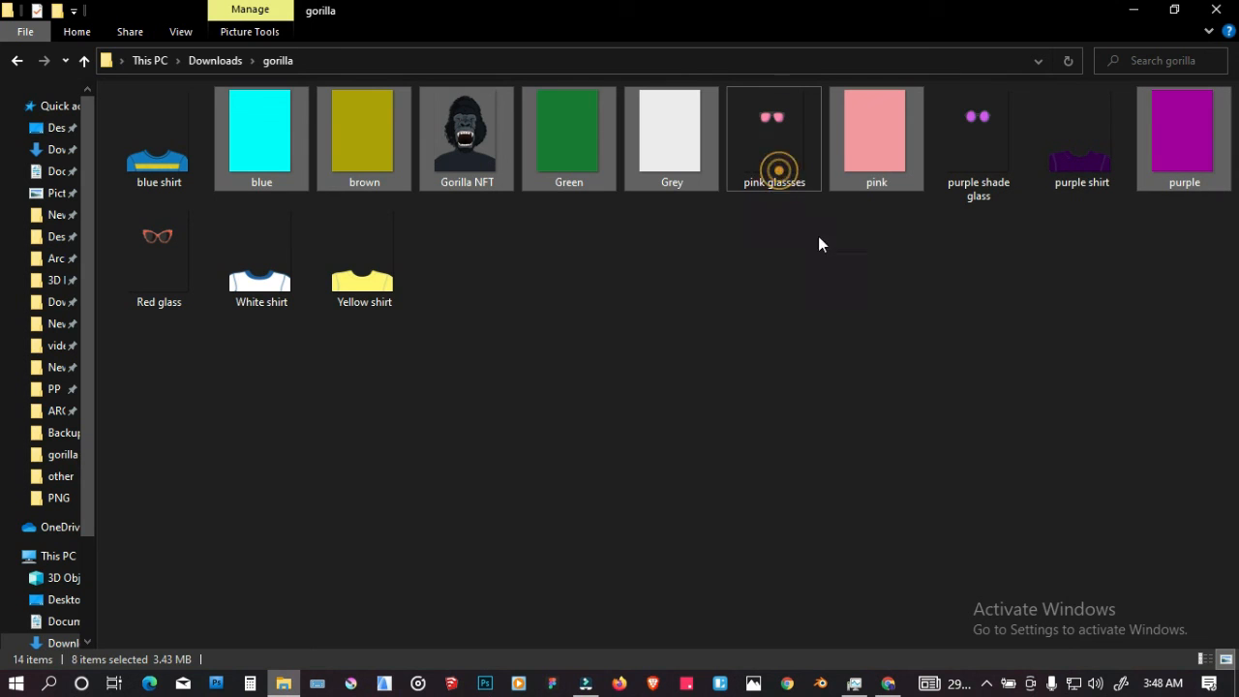
pyautogui.keyDown('ctrl'); pyautogui.click(482, 165); pyautogui.keyUp('ctrl')
pyautogui.moveTo(555, 153); pyautogui.dragTo(718, 416)
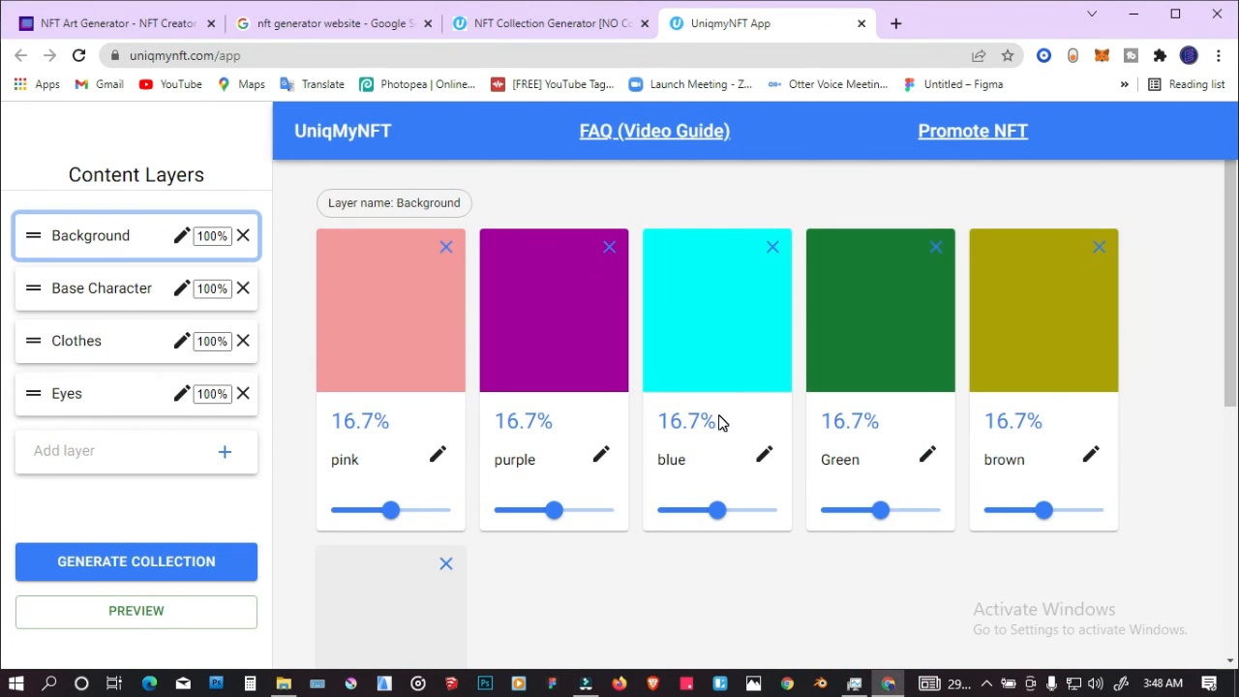
# Step: Adjust the background rarities, raising blue to about 22.1% and lowering pink to about 13.8% and Grey to about 12.4%
pyautogui.moveTo(722, 514)
pyautogui.mouseDown()
pyautogui.moveTo(746, 518)
pyautogui.moveTo(733, 515)
pyautogui.mouseUp()
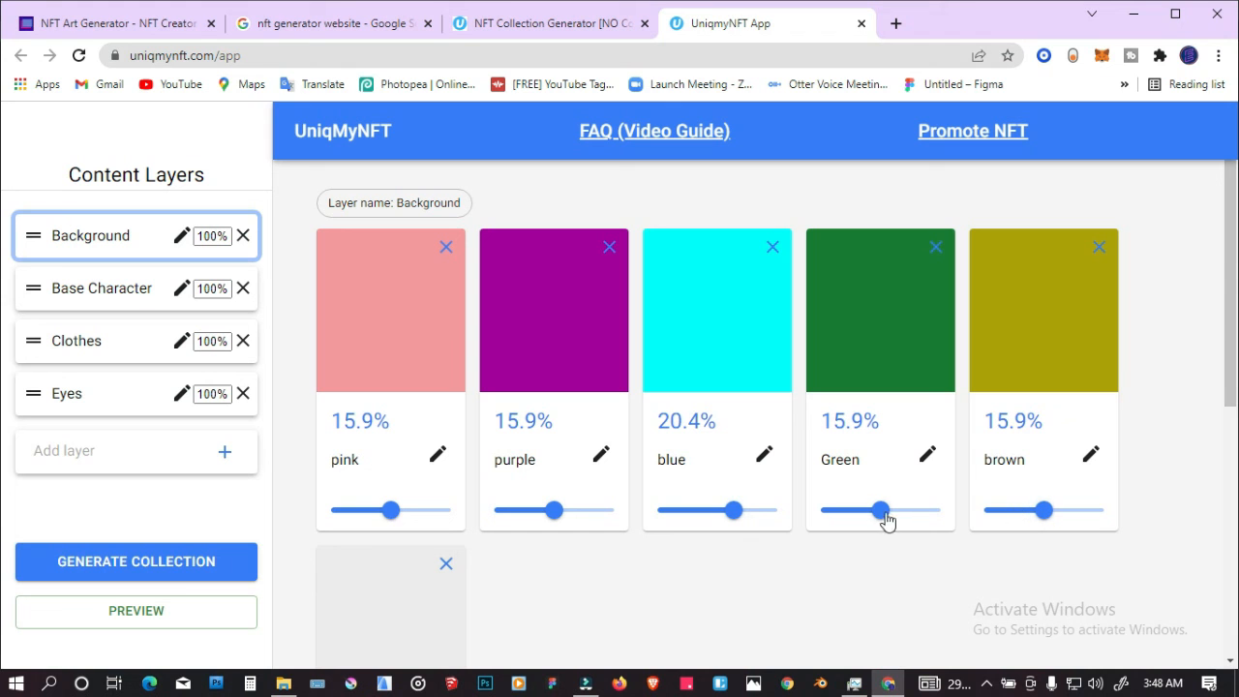
pyautogui.moveTo(390, 509); pyautogui.dragTo(378, 510)
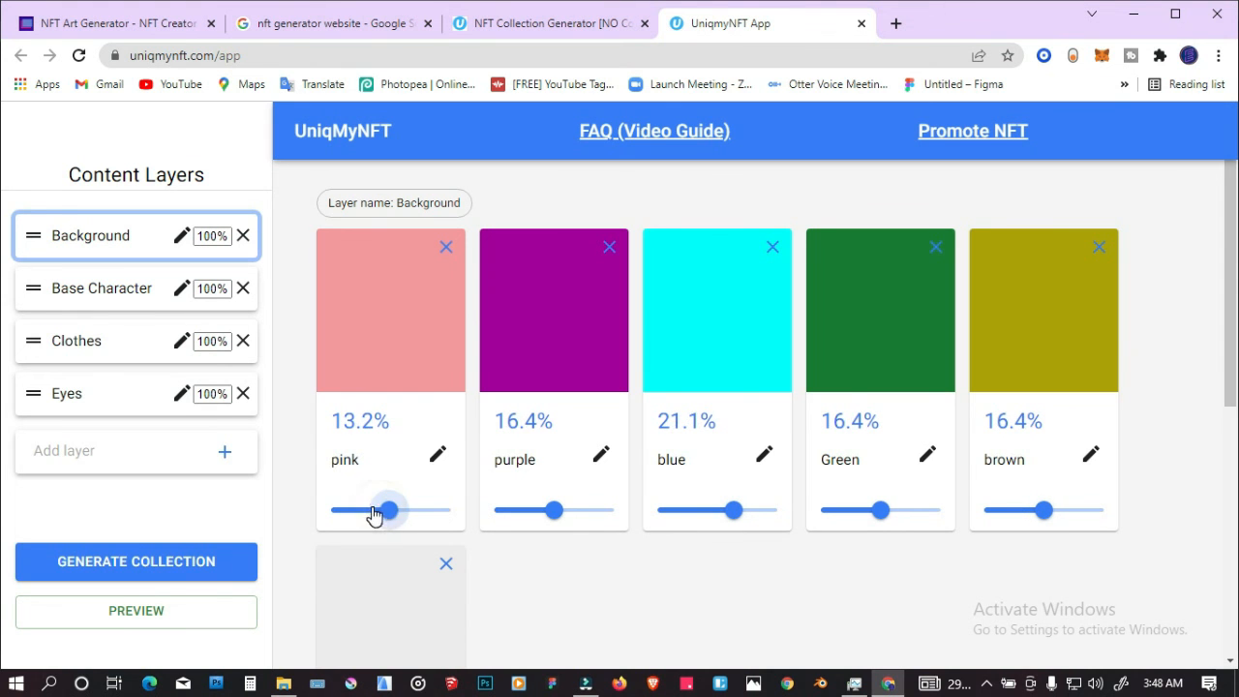
pyautogui.scroll(-1, 440, 494)
pyautogui.scroll(-2, 440, 494)
pyautogui.moveTo(396, 646); pyautogui.dragTo(376, 657)
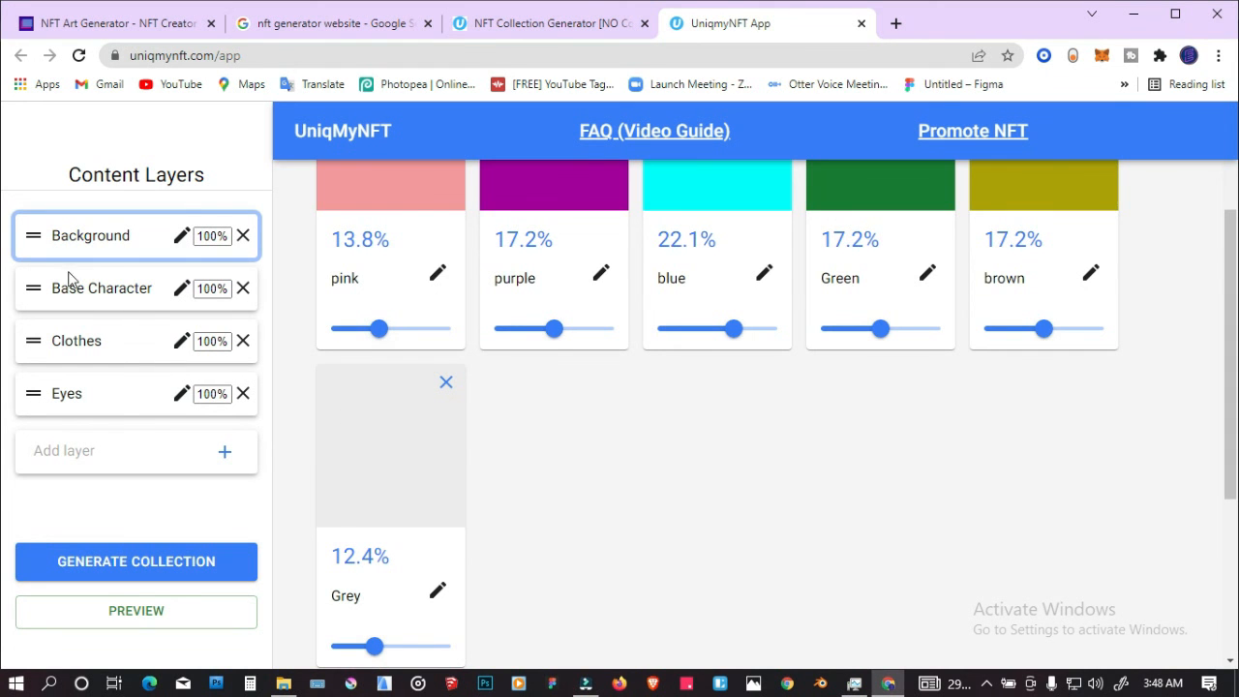
# Step: Add the Gorilla NFT image from the gorilla folder to the Base Character layer and raise its rarity slider
pyautogui.click(90, 295)
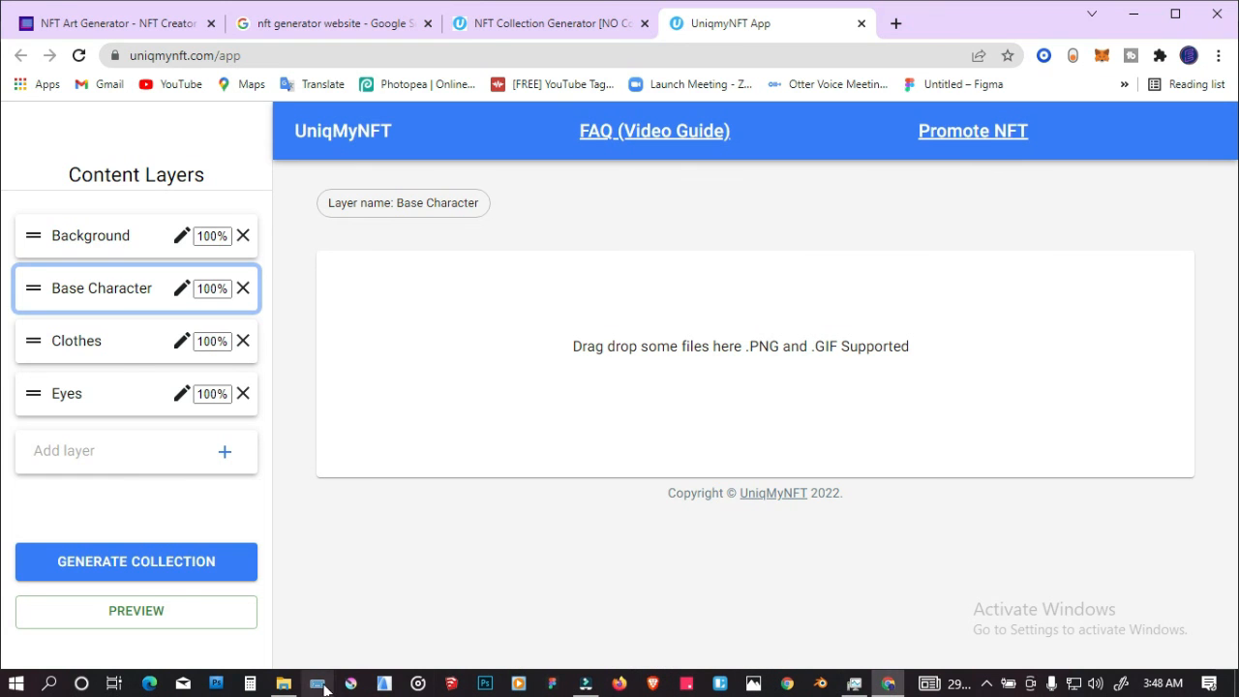
pyautogui.click(284, 684)
pyautogui.click(445, 146)
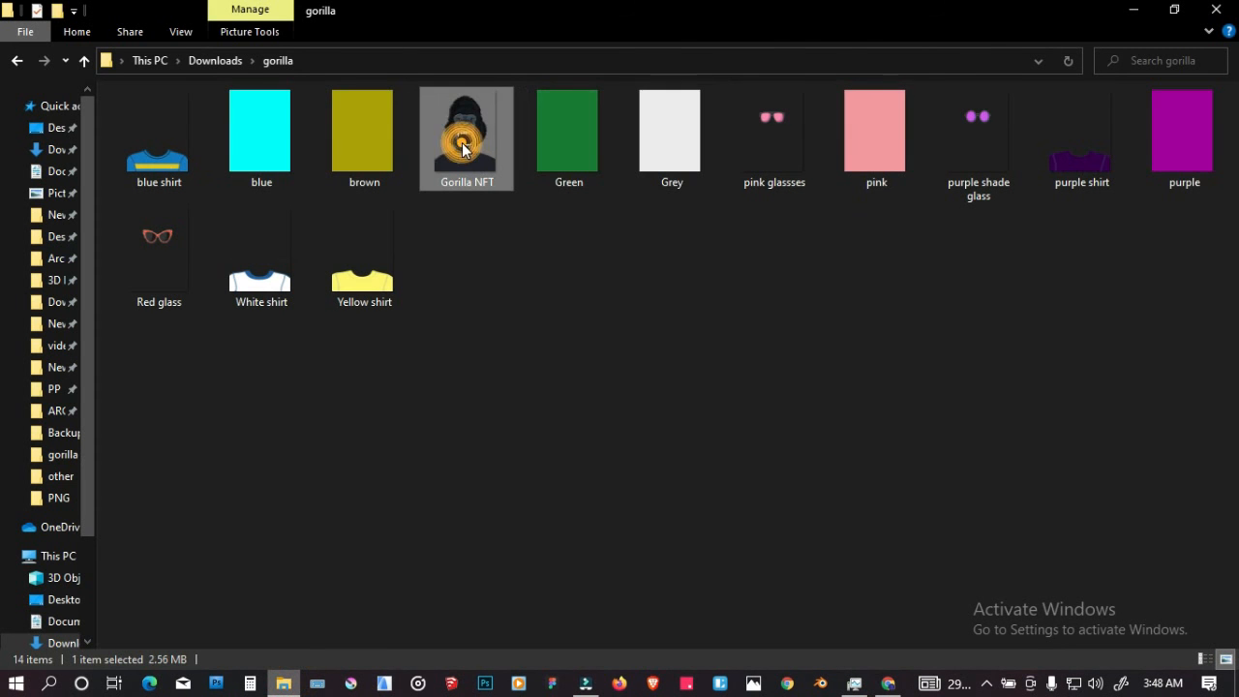
pyautogui.moveTo(462, 140); pyautogui.dragTo(662, 367)
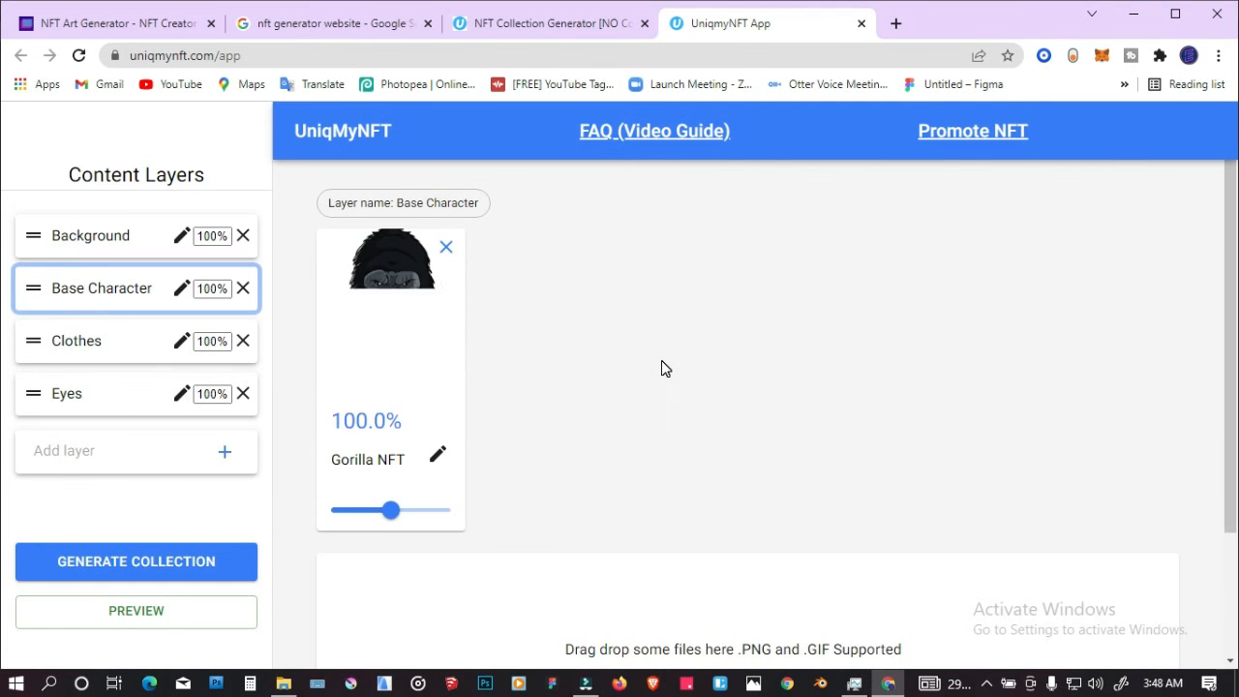
pyautogui.moveTo(393, 509); pyautogui.dragTo(426, 511)
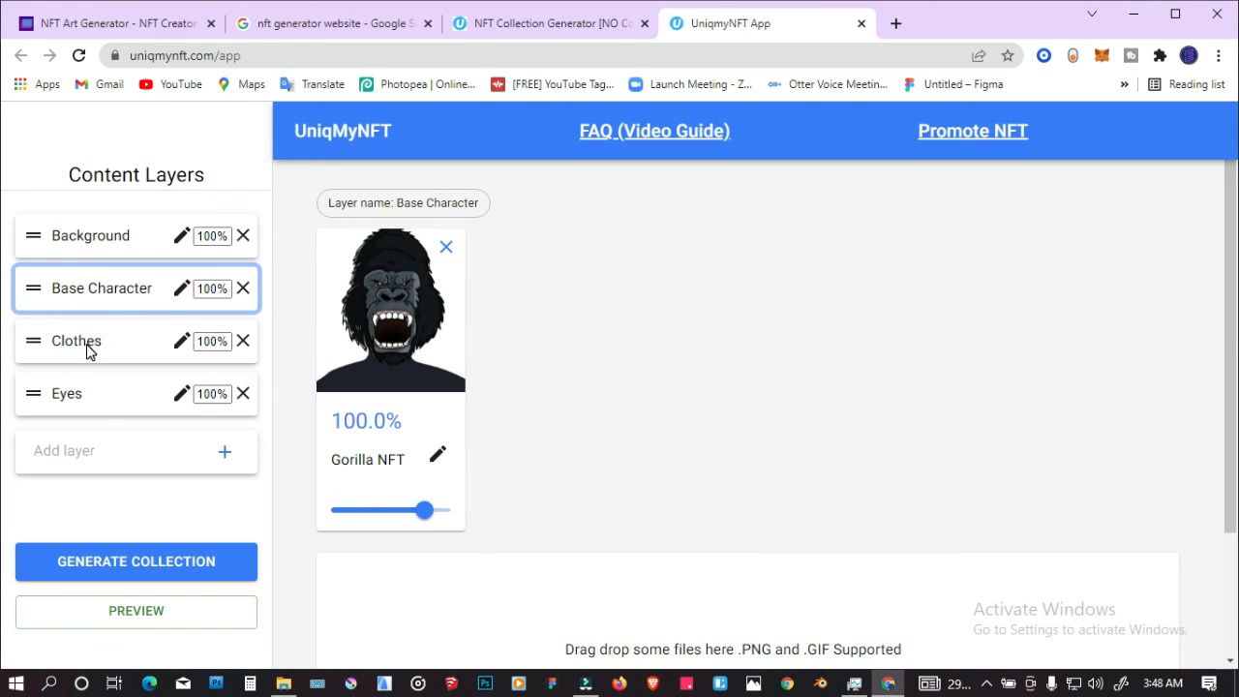
# Step: Add the blue, White, Yellow and purple shirt images to the Clothes layer and raise the White shirt's rarity to about 28.2%
pyautogui.click(89, 350)
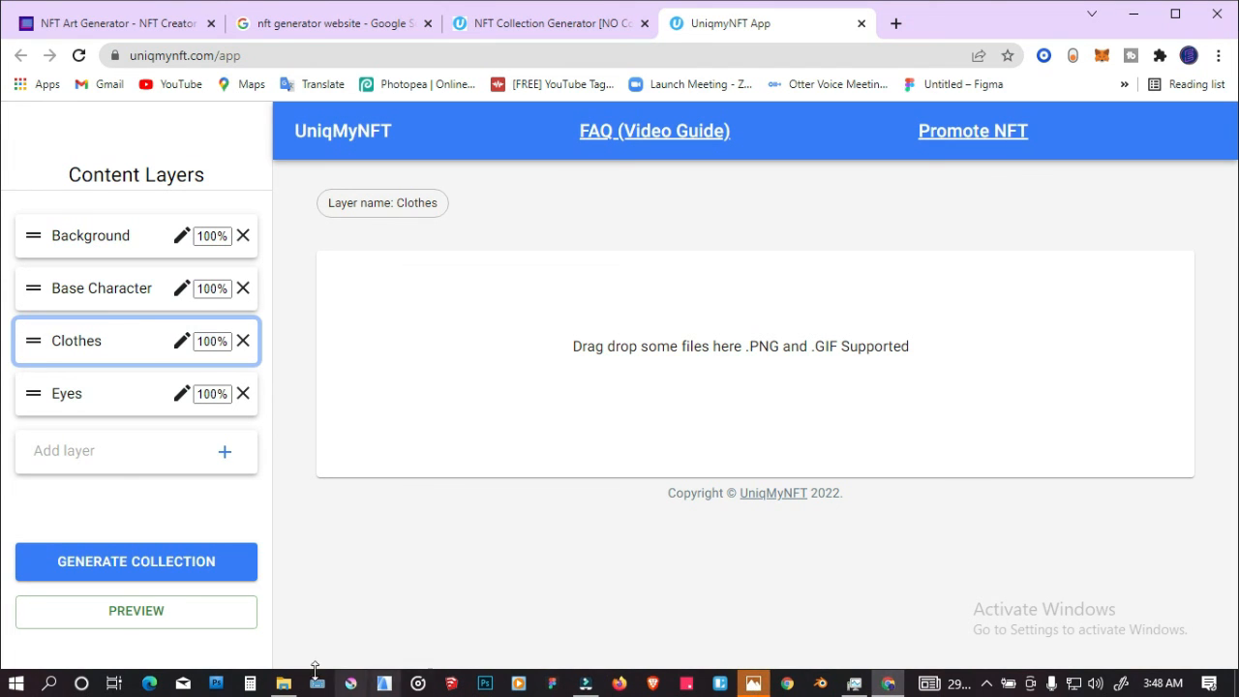
pyautogui.click(284, 683)
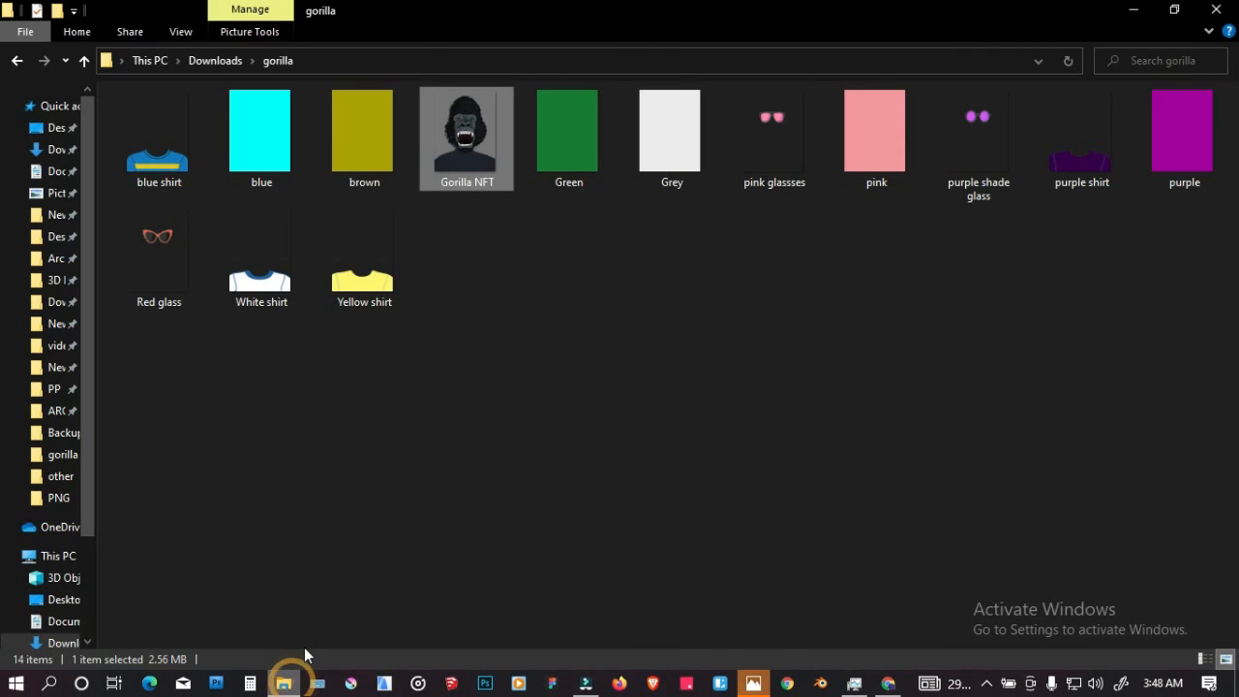
pyautogui.click(148, 167)
pyautogui.keyDown('ctrl'); pyautogui.click(263, 281); pyautogui.keyUp('ctrl')
pyautogui.keyDown('ctrl'); pyautogui.click(364, 276); pyautogui.keyUp('ctrl')
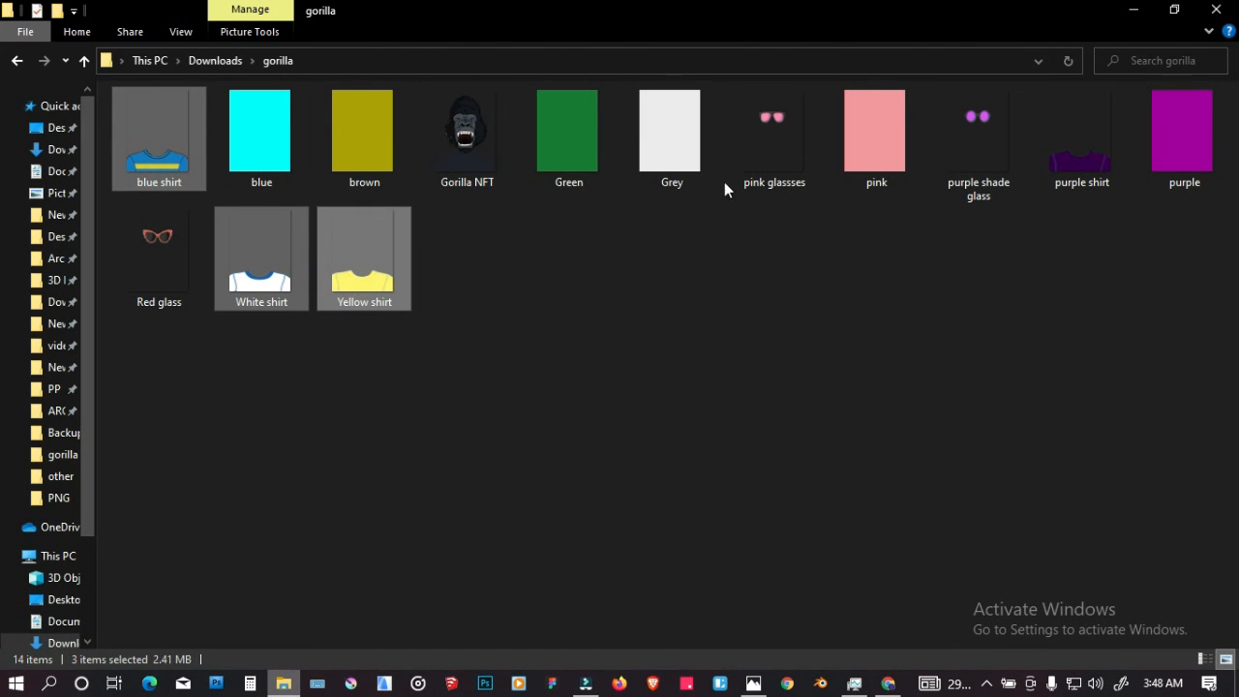
pyautogui.keyDown('ctrl'); pyautogui.click(1079, 137); pyautogui.keyUp('ctrl')
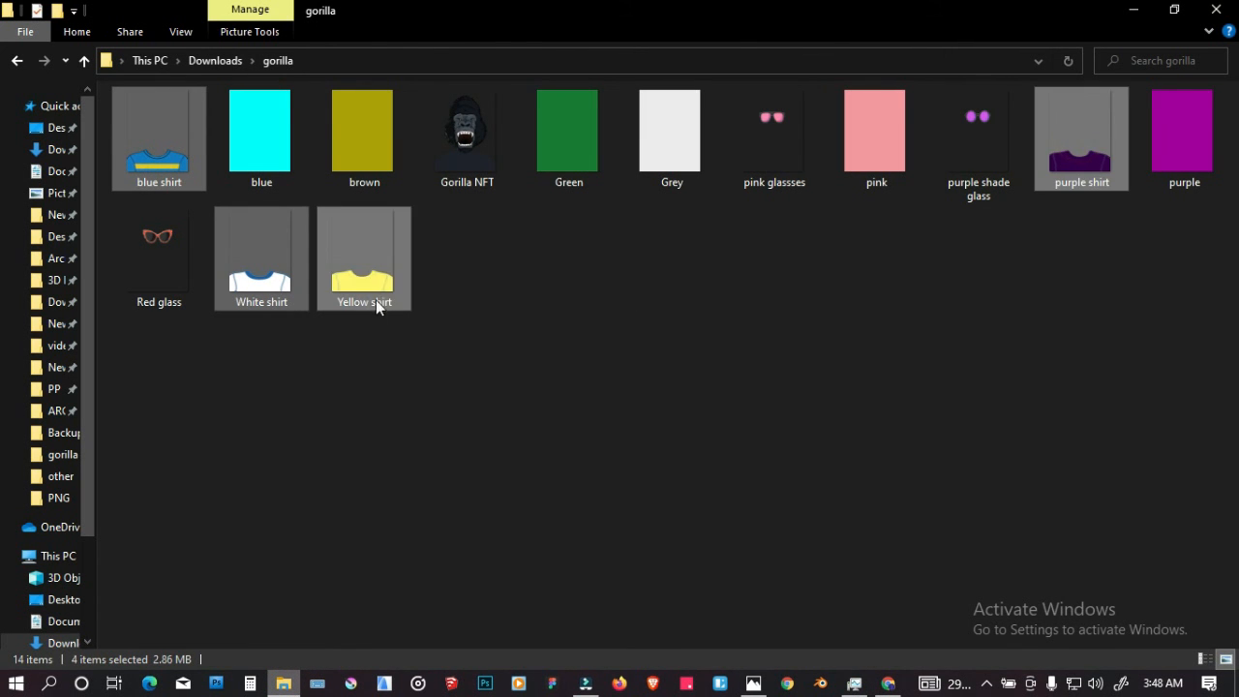
pyautogui.moveTo(378, 275); pyautogui.dragTo(564, 348)
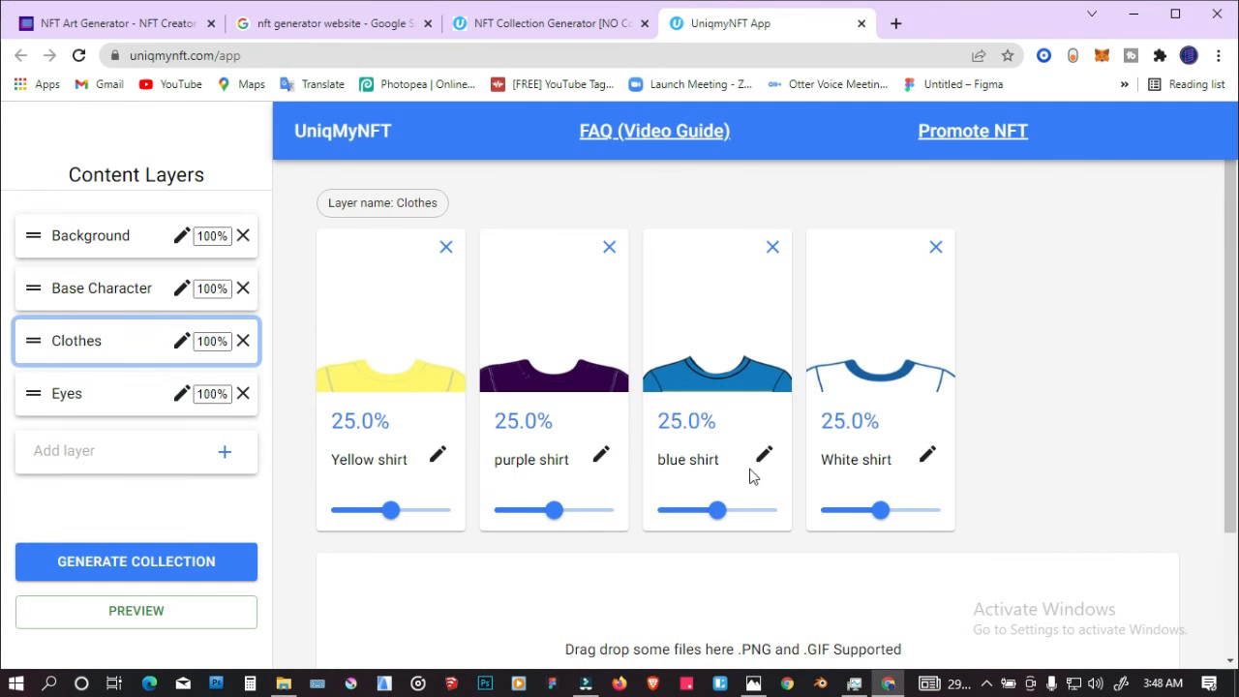
pyautogui.click(887, 513)
pyautogui.moveTo(896, 517); pyautogui.dragTo(893, 516)
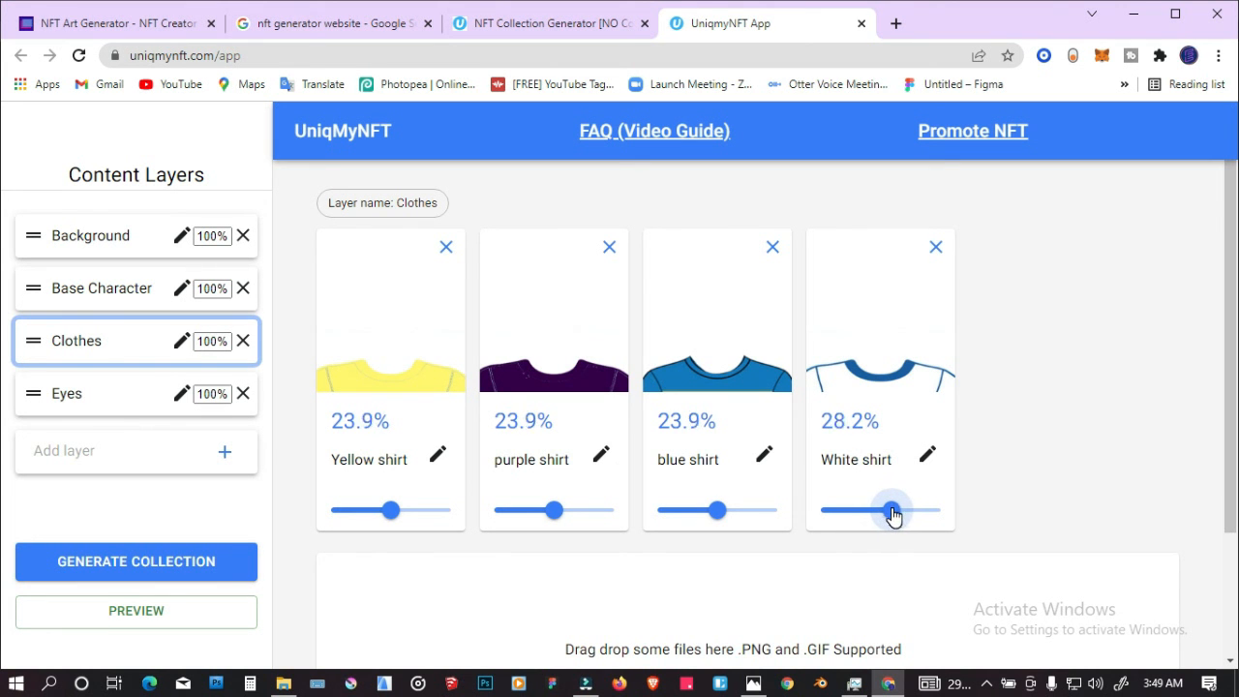
# Step: Add the Red glass, pink glassses and purple shade glass images to the Eyes layer and raise the purple shade glass rarity to about 36.3%
pyautogui.click(70, 408)
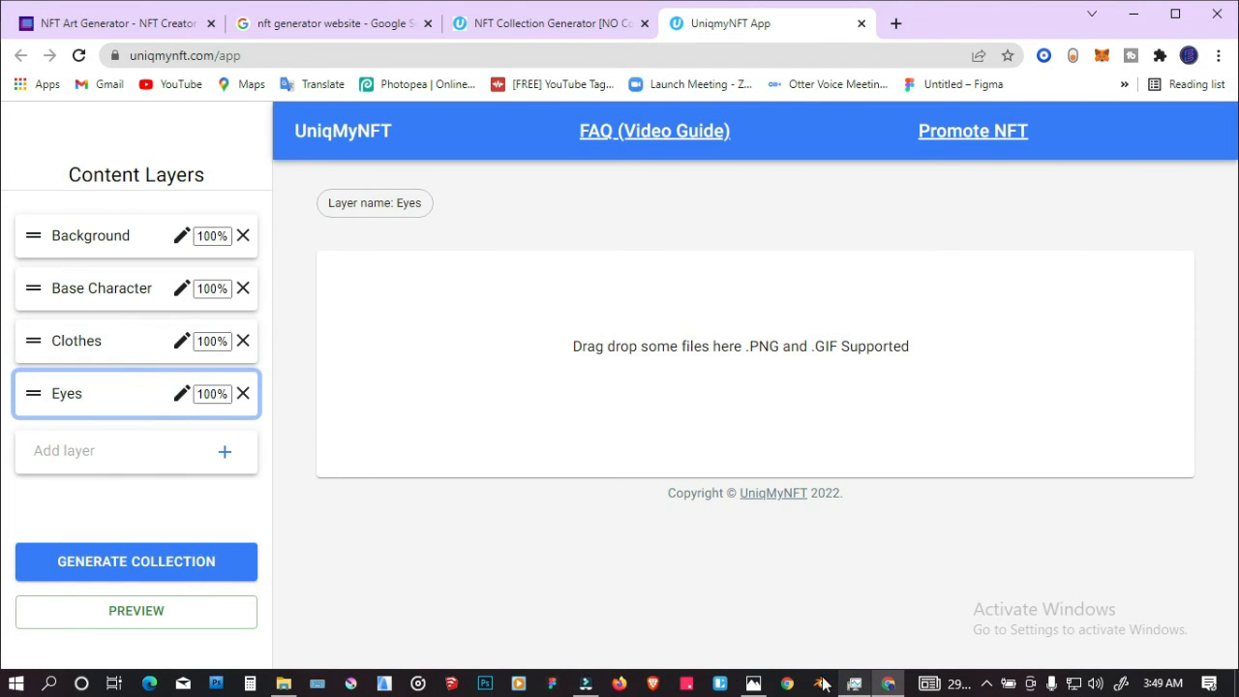
pyautogui.click(283, 684)
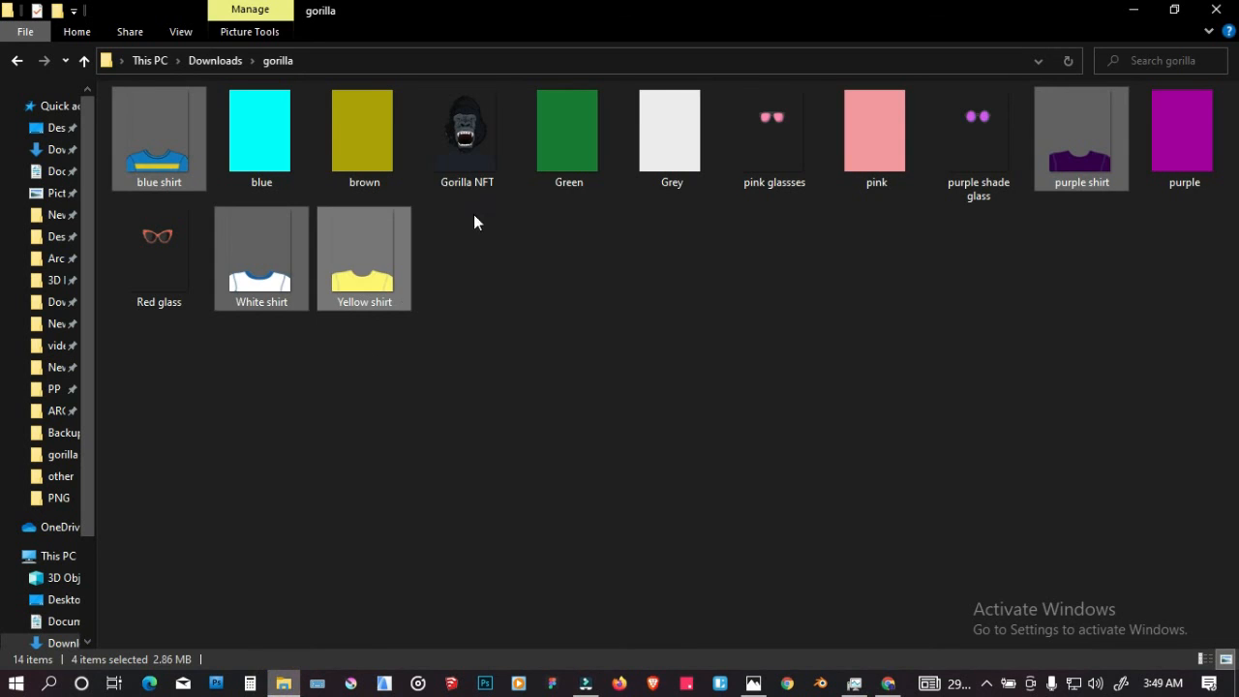
pyautogui.click(782, 117)
pyautogui.click(953, 118)
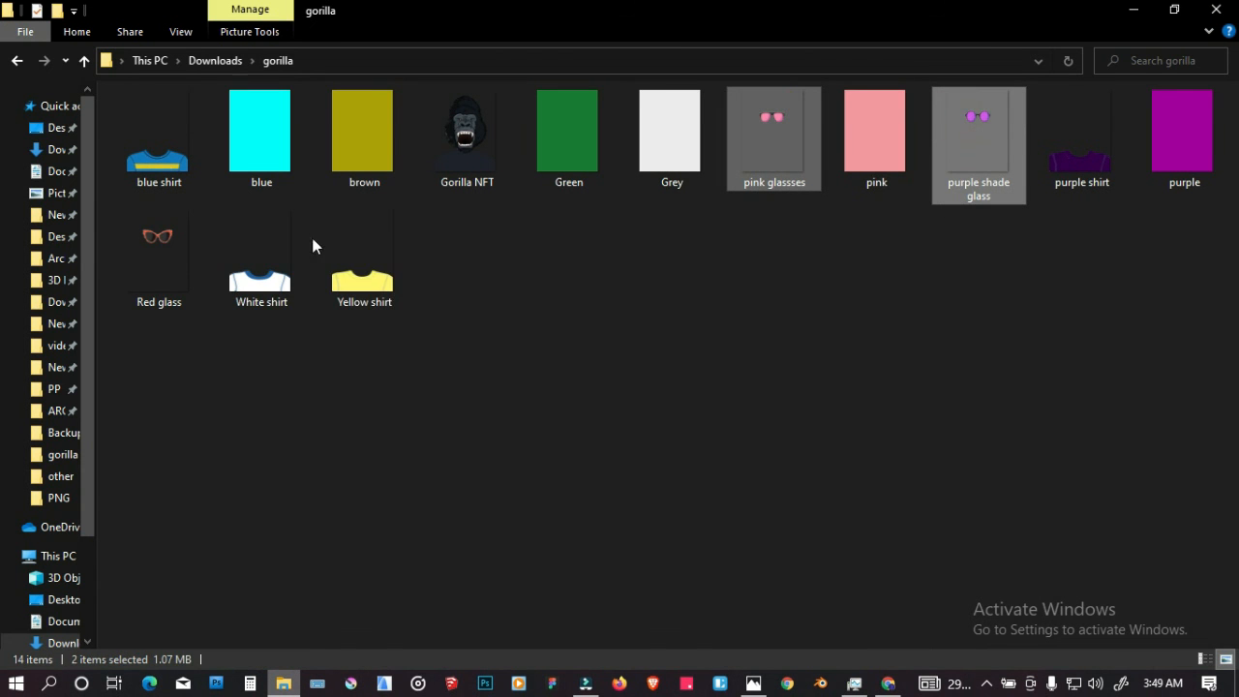
pyautogui.keyDown('ctrl'); pyautogui.click(183, 249); pyautogui.keyUp('ctrl')
pyautogui.moveTo(149, 246); pyautogui.dragTo(441, 373)
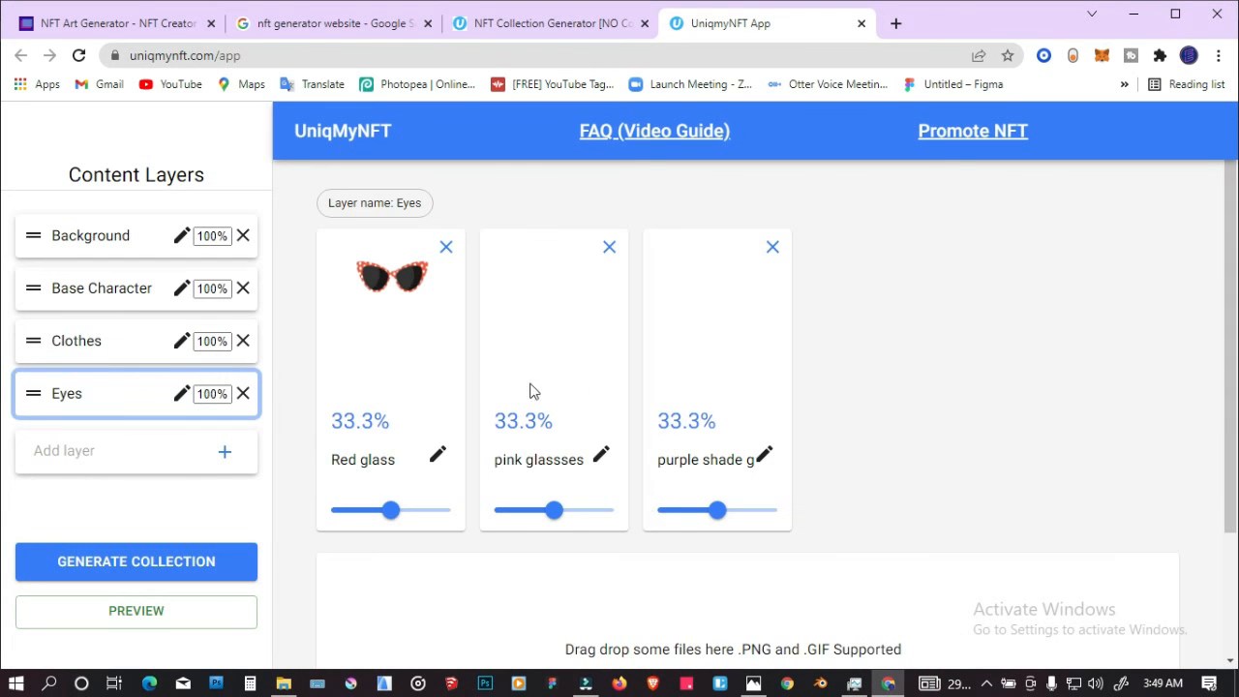
pyautogui.moveTo(715, 513)
pyautogui.mouseDown()
pyautogui.moveTo(740, 517)
pyautogui.moveTo(724, 518)
pyautogui.mouseUp()
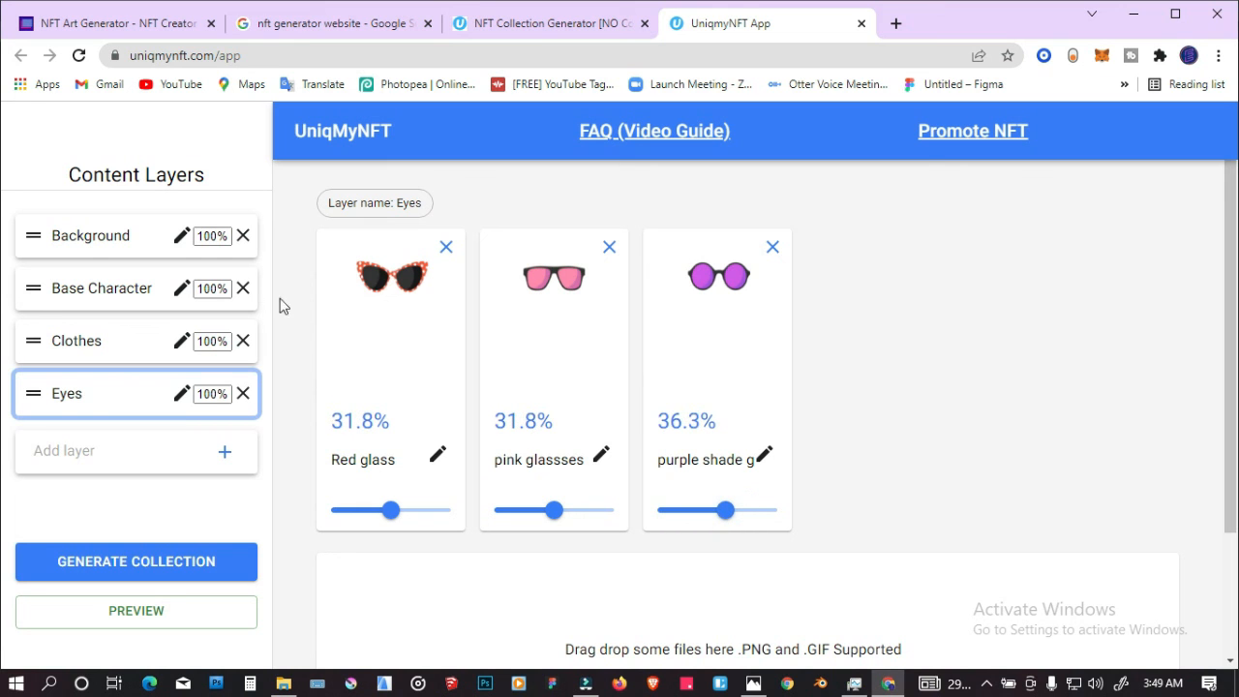
# Step: Review the images and rarities in the Background, Base Character, Clothes and Eyes layers
pyautogui.click(109, 242)
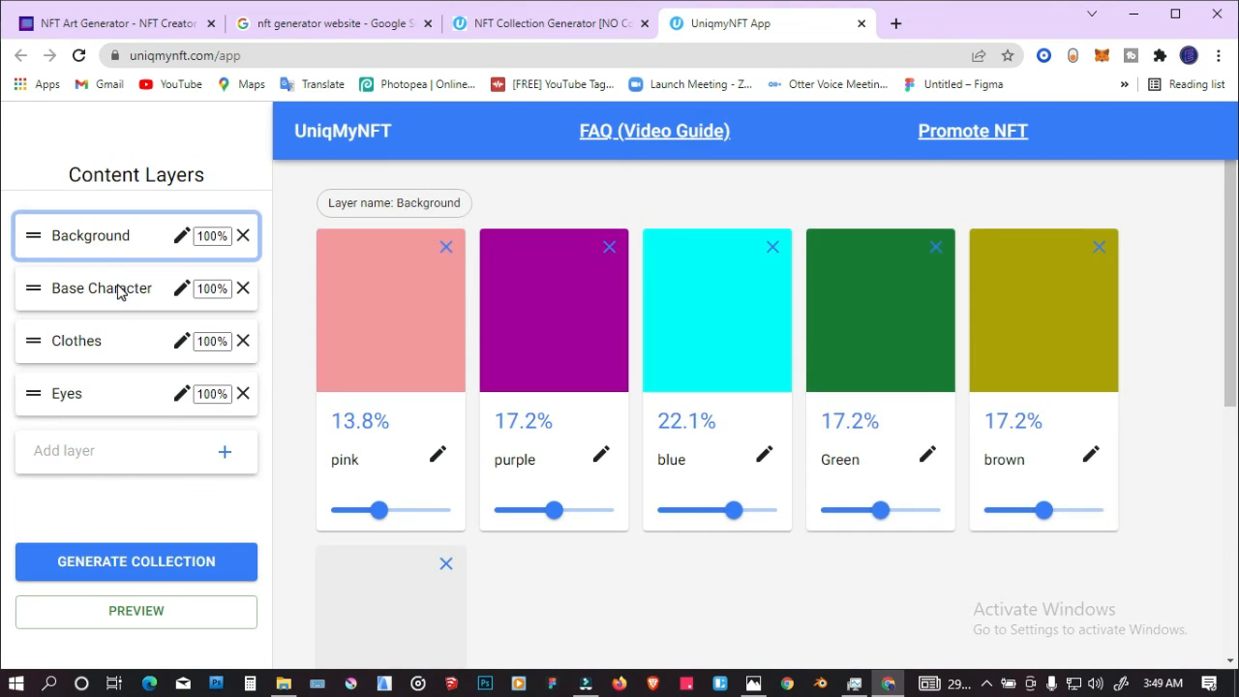
pyautogui.click(138, 293)
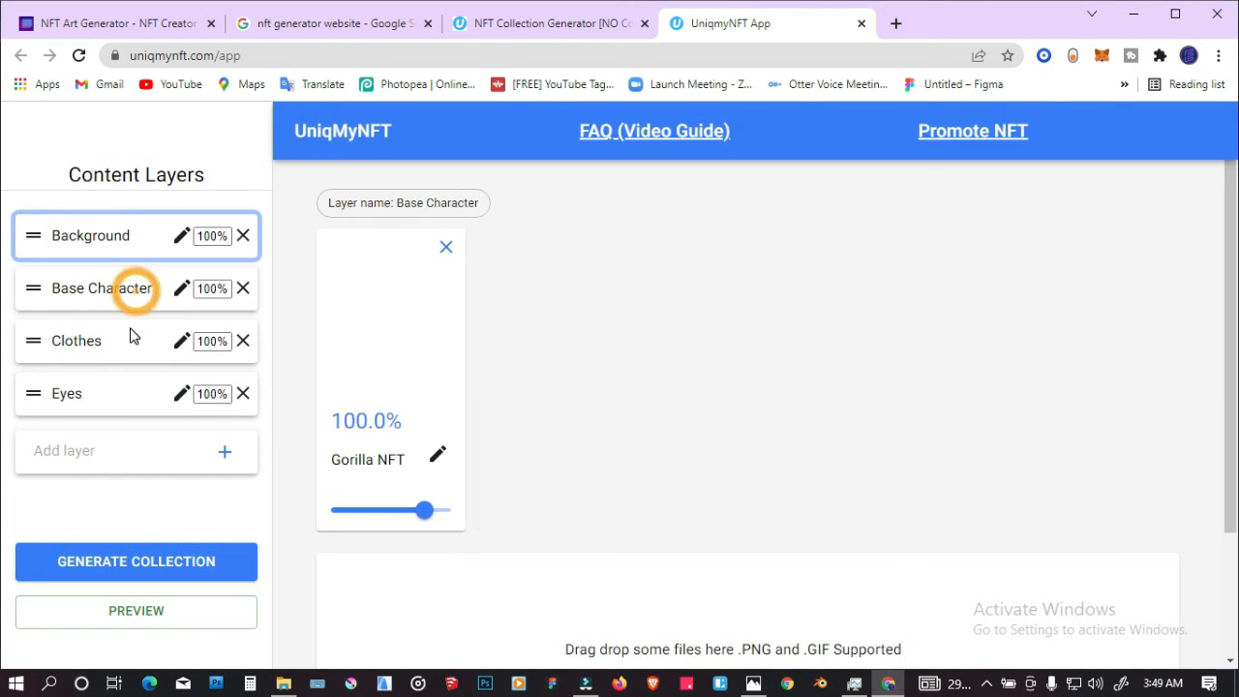
pyautogui.click(124, 346)
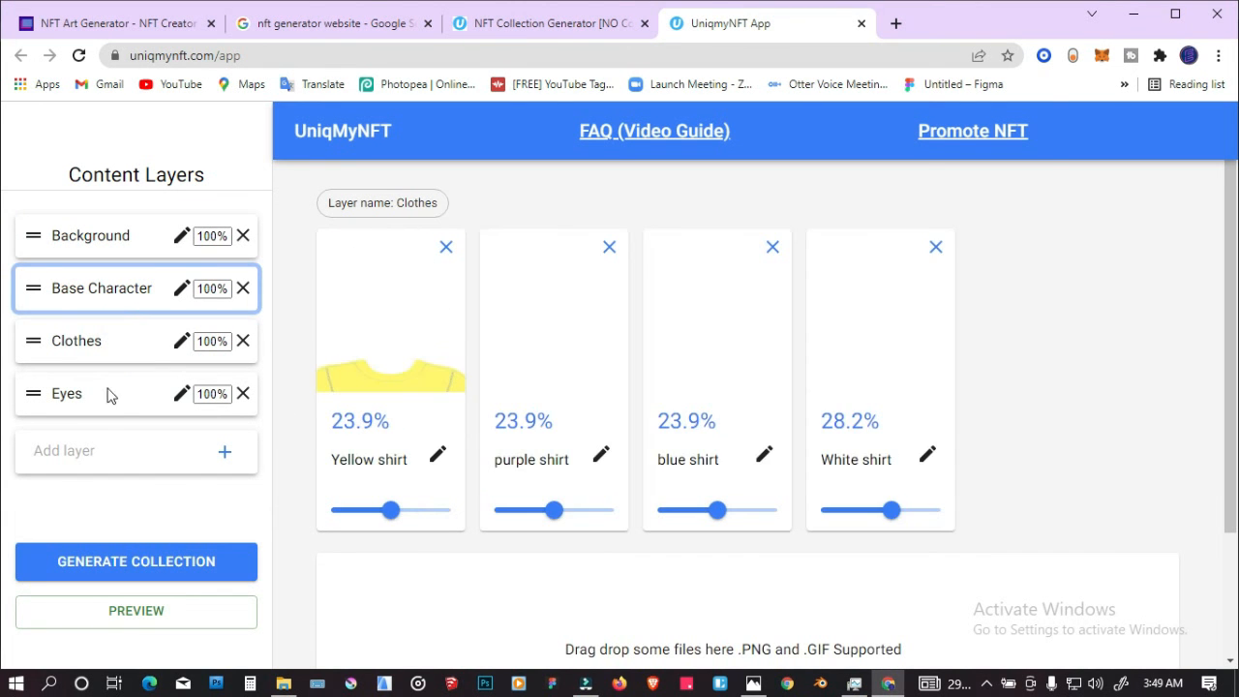
pyautogui.click(106, 397)
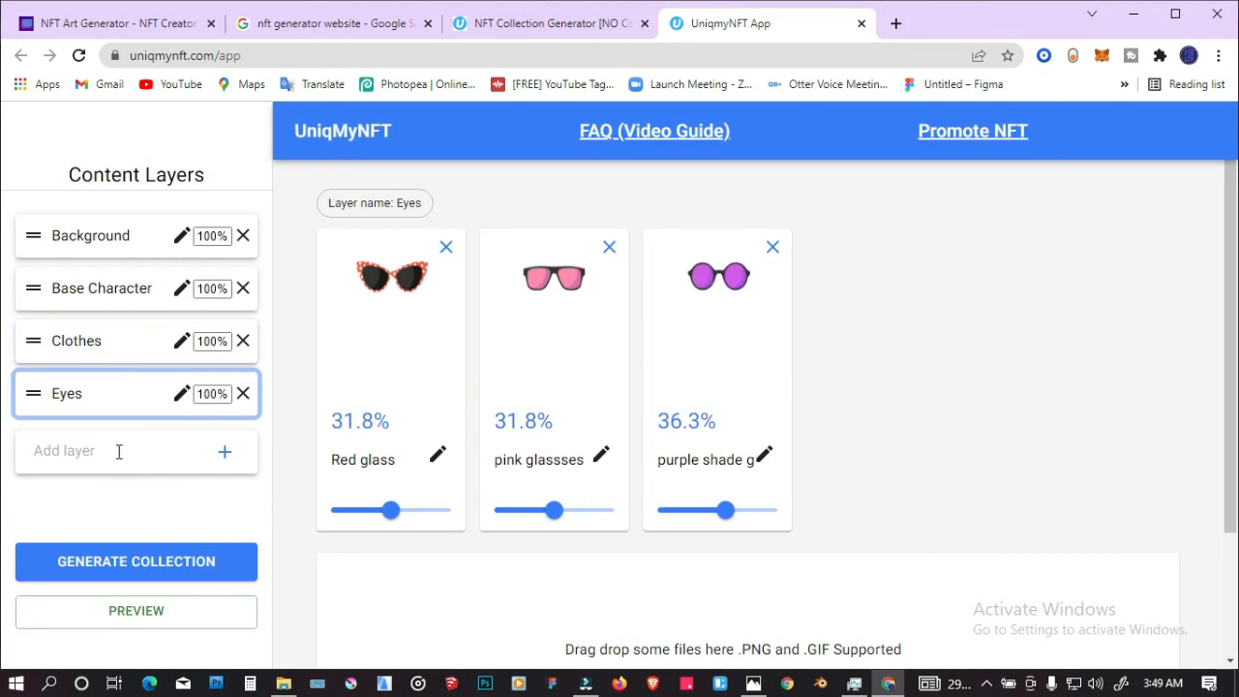
# Step: Preview a sample gorilla NFT composed from the layers, move it fully into view and close the preview
pyautogui.click(166, 627)
pyautogui.scroll(-2, 451, 462)
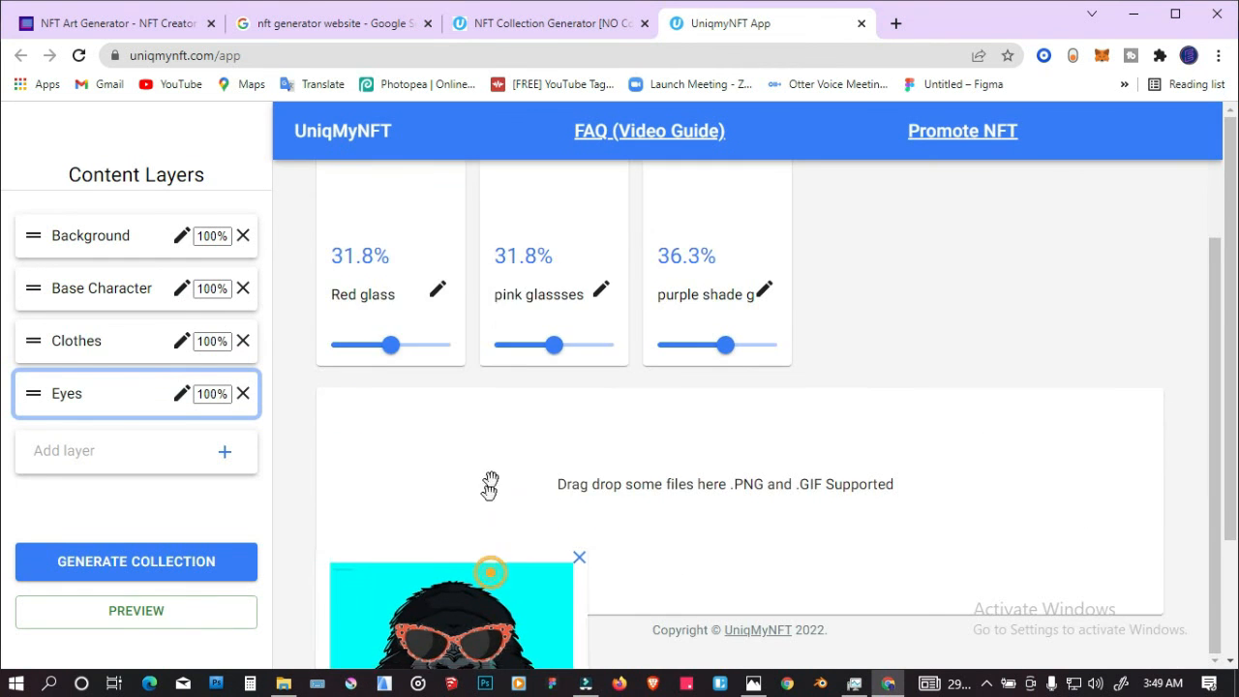
pyautogui.moveTo(492, 572); pyautogui.dragTo(514, 262)
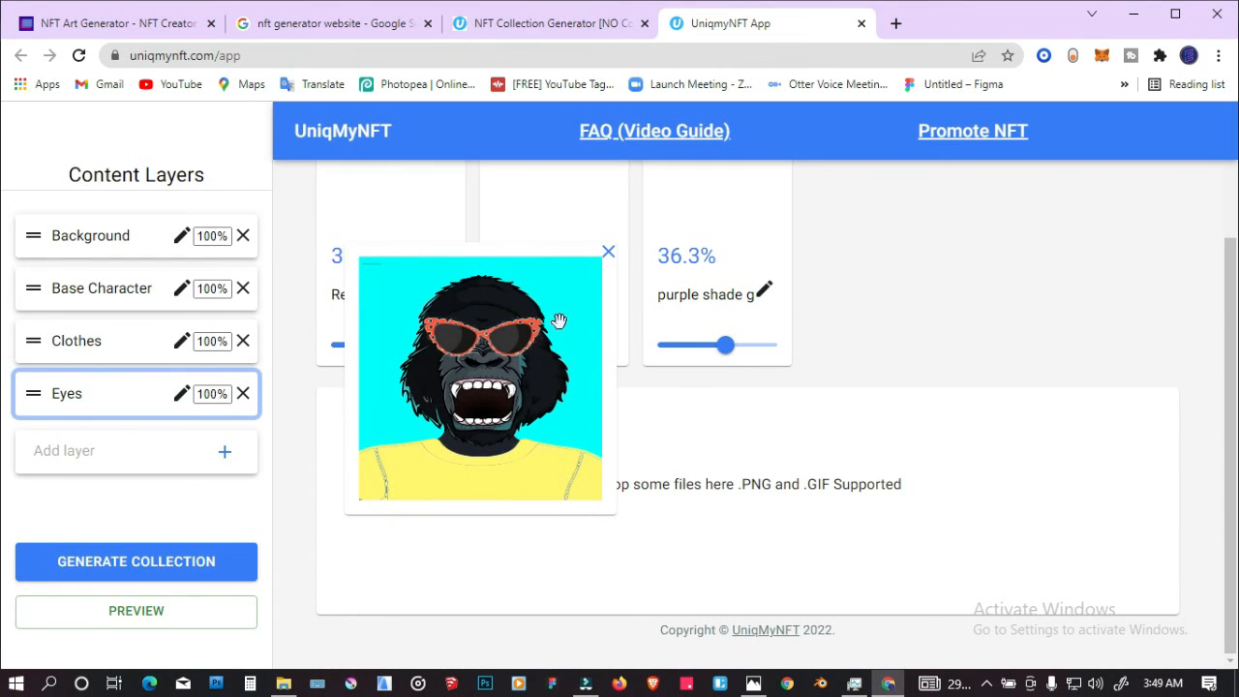
pyautogui.click(608, 254)
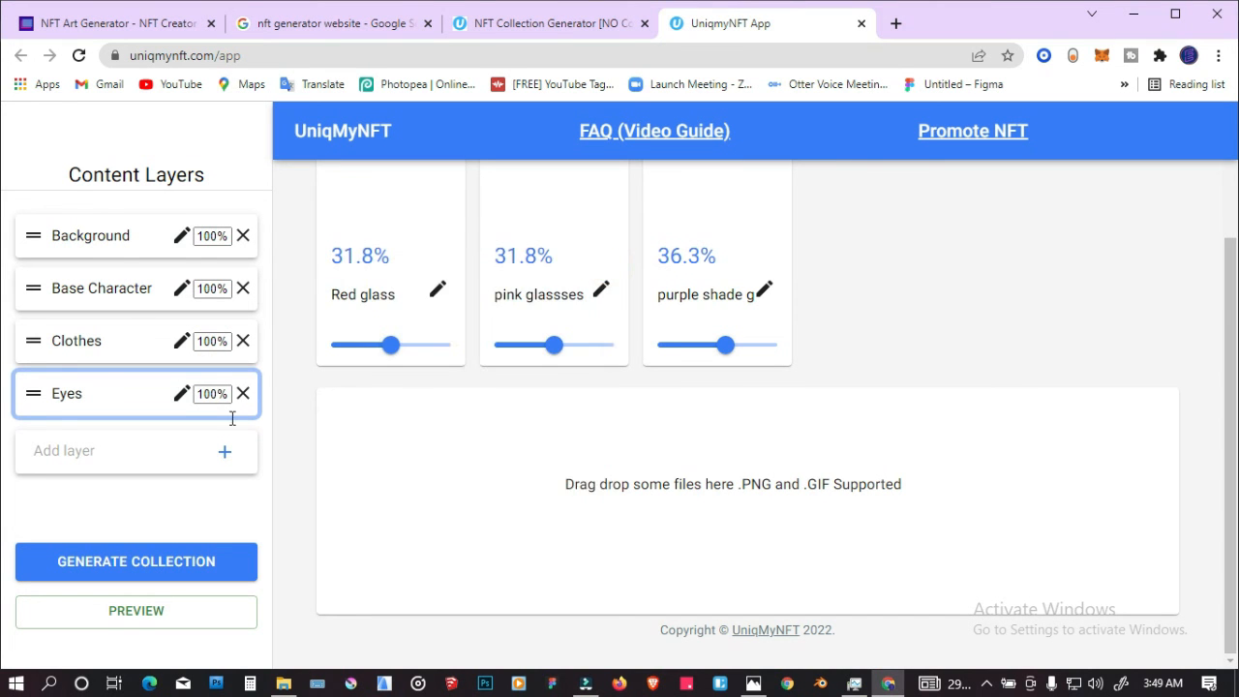
pyautogui.scroll(3, 567, 451)
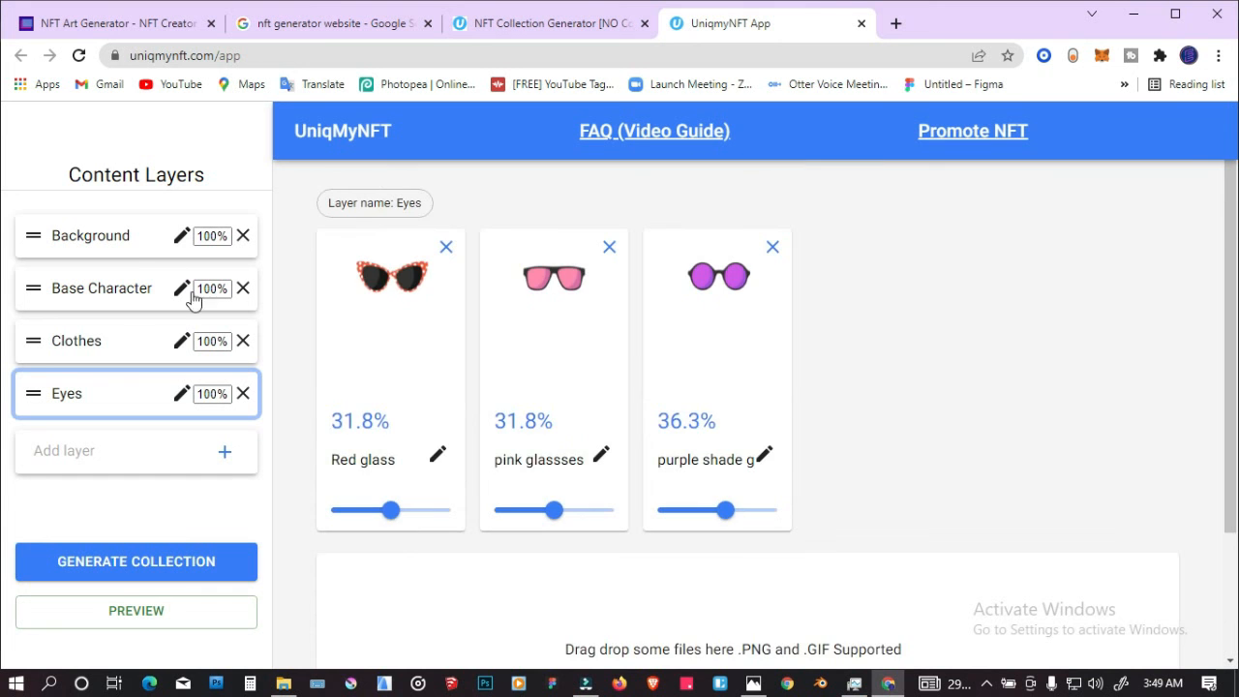
# Step: Start generating the collection and set its size to 50
pyautogui.click(129, 246)
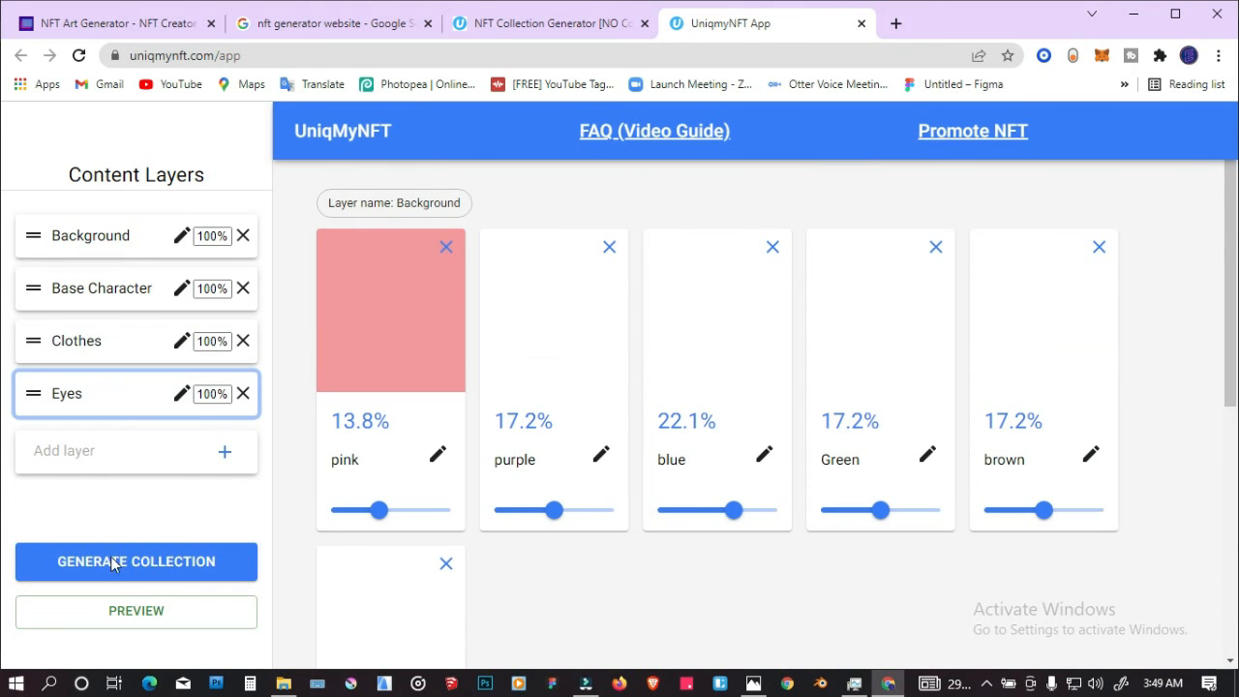
pyautogui.click(116, 563)
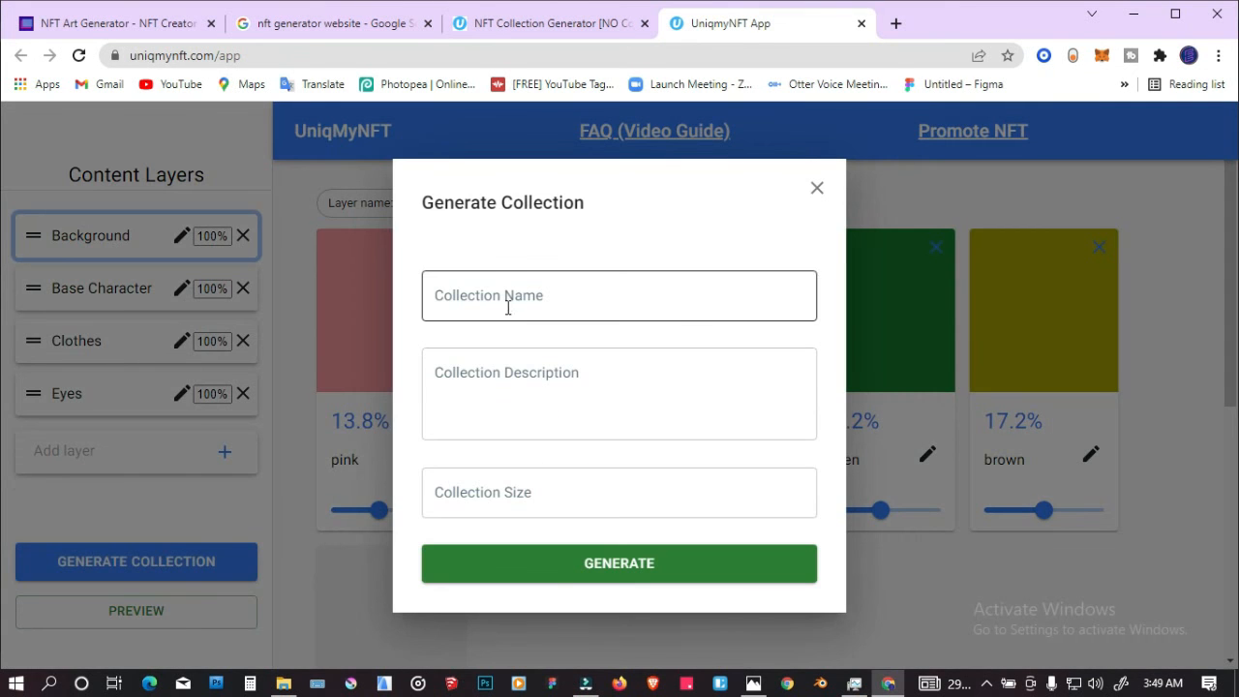
pyautogui.click(509, 486)
pyautogui.write('50')
# Step: Name the collection "Raged Gorilla"
pyautogui.click(512, 383)
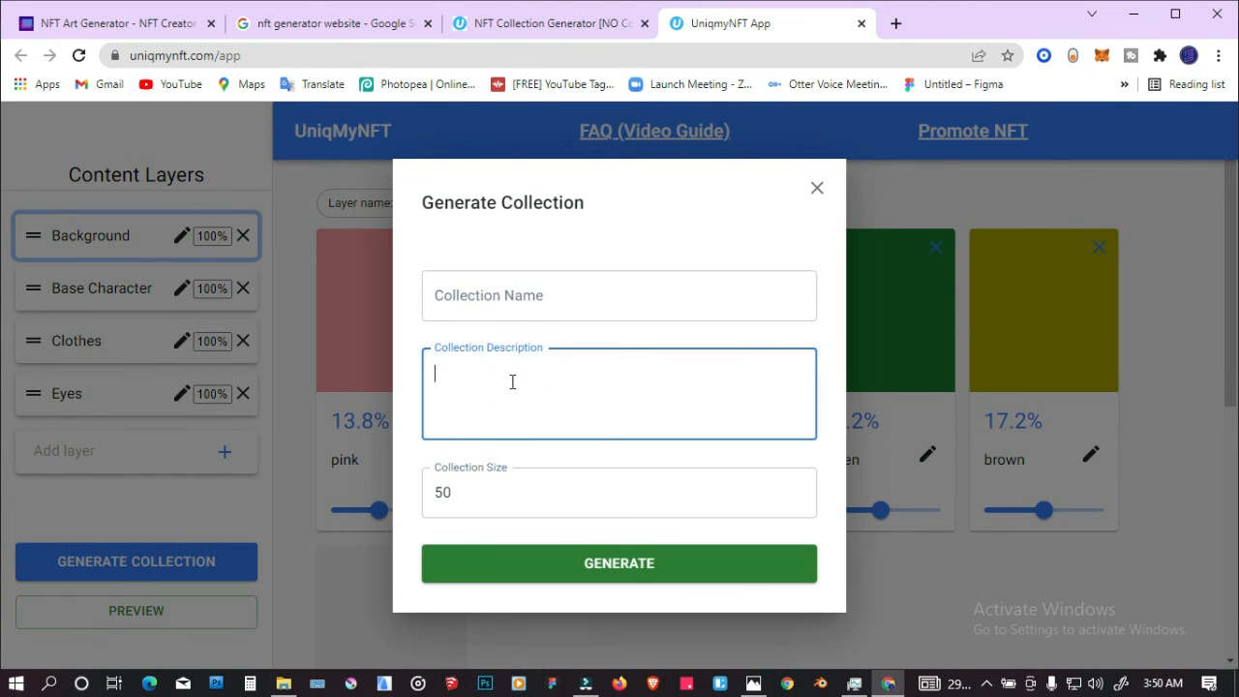
pyautogui.click(519, 304)
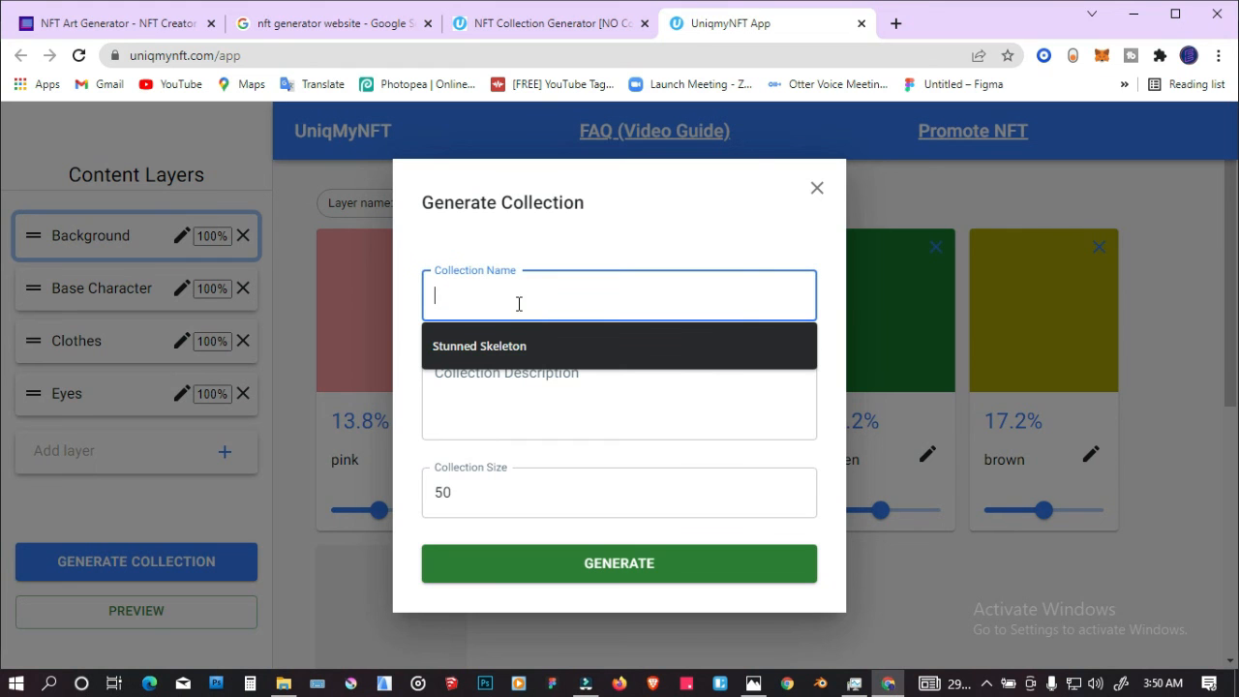
pyautogui.write('RF')
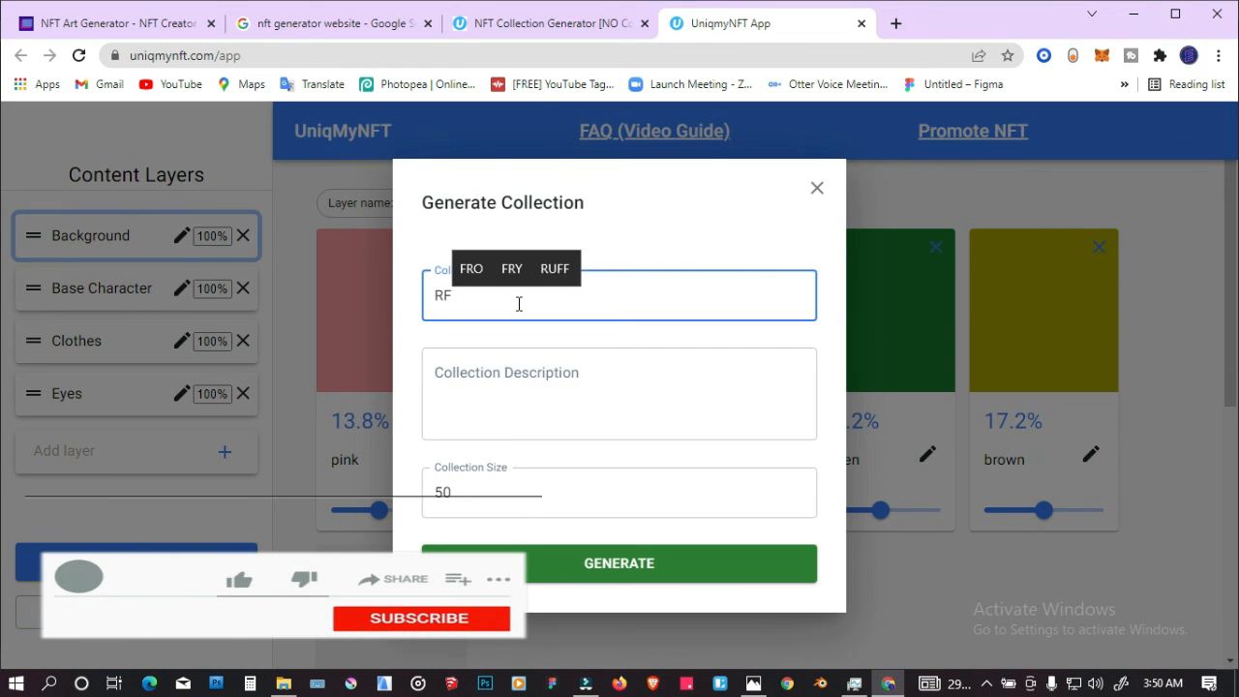
pyautogui.press('BackSpace')
pyautogui.write('age')
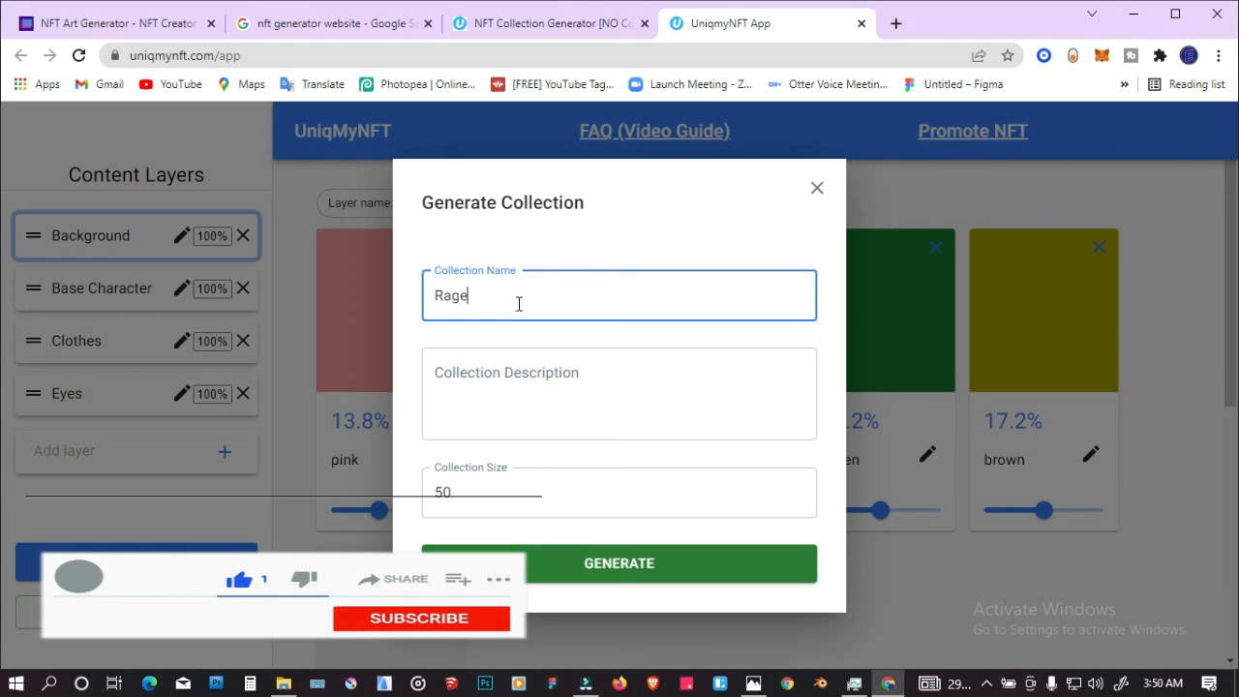
pyautogui.write('d G')
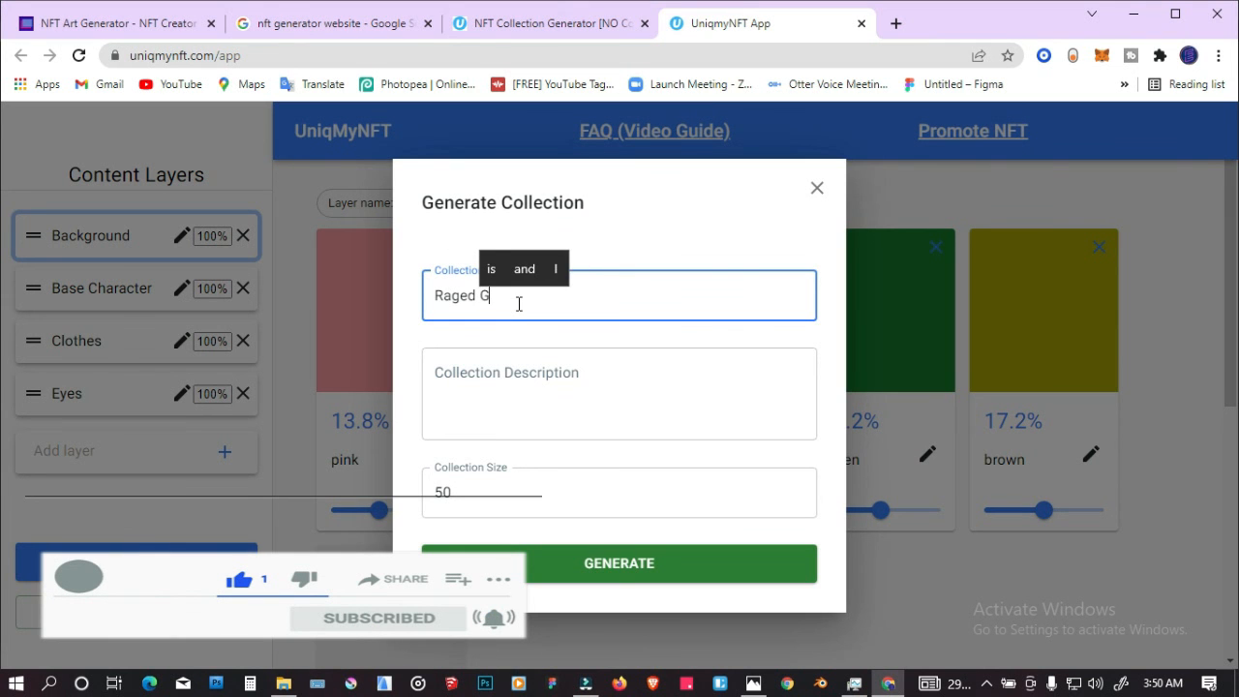
pyautogui.write('orilla')
pyautogui.press('Tab')
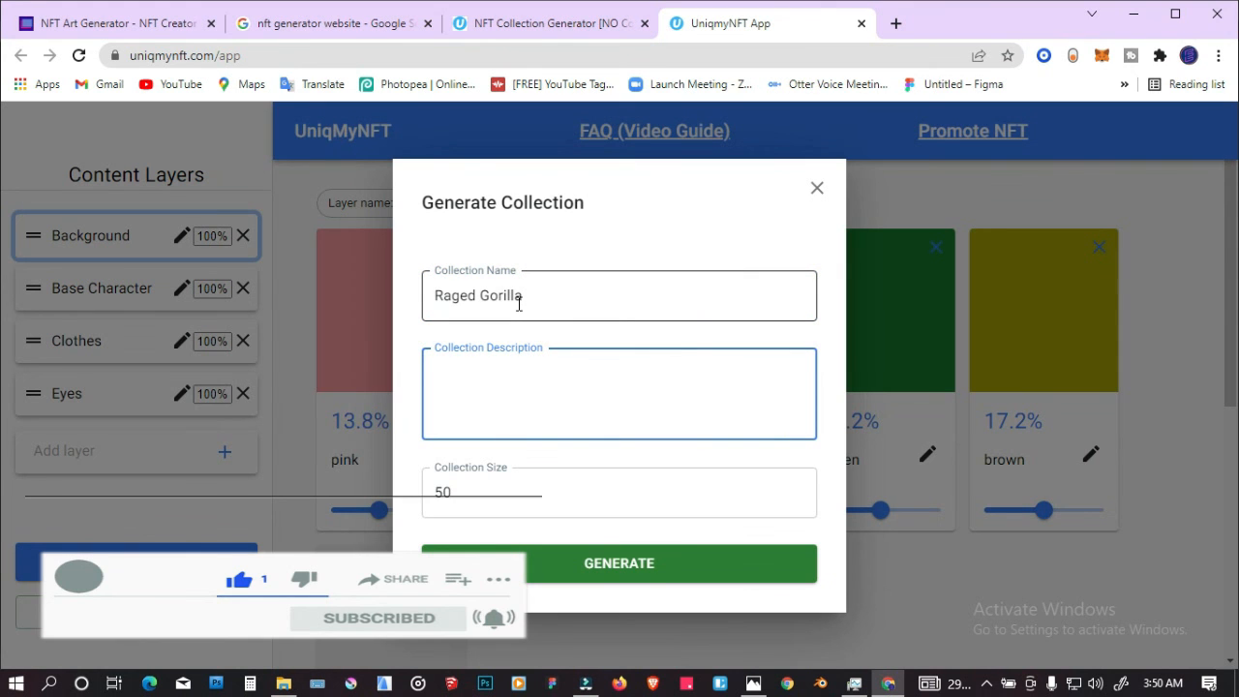
# Step: Describe the collection as "Raged Gorilla NFT collection" and generate it
pyautogui.write('Rage')
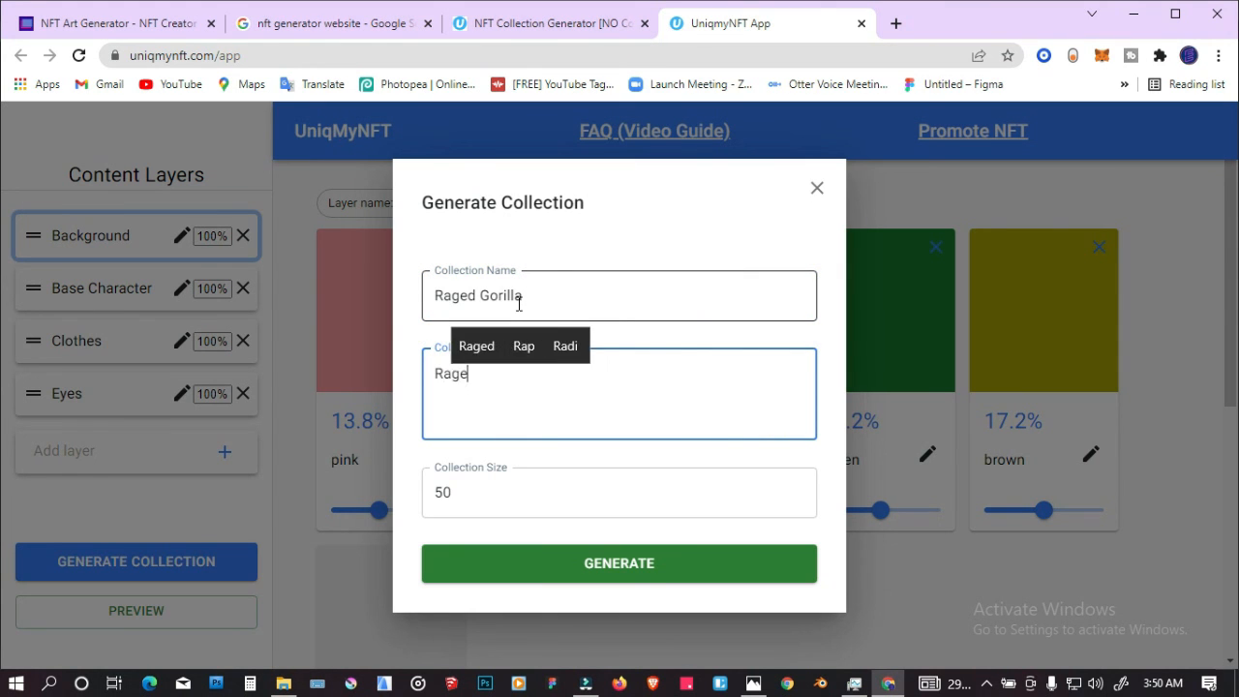
pyautogui.write('d G')
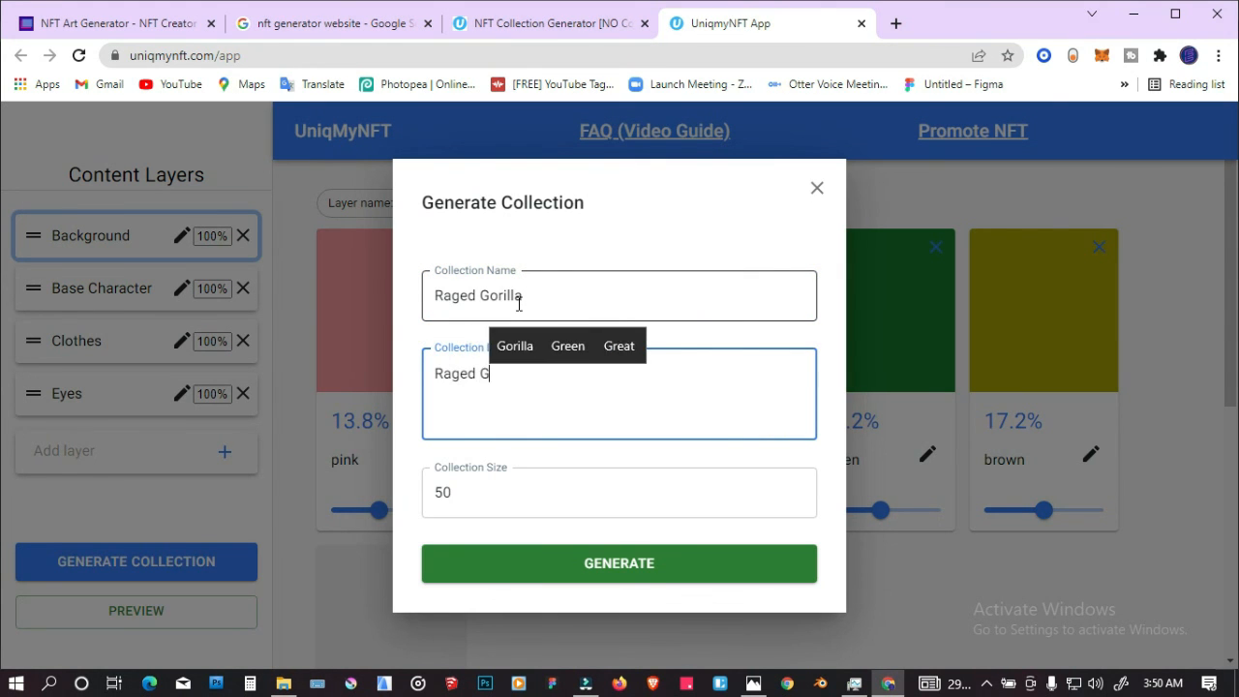
pyautogui.write('orilla ')
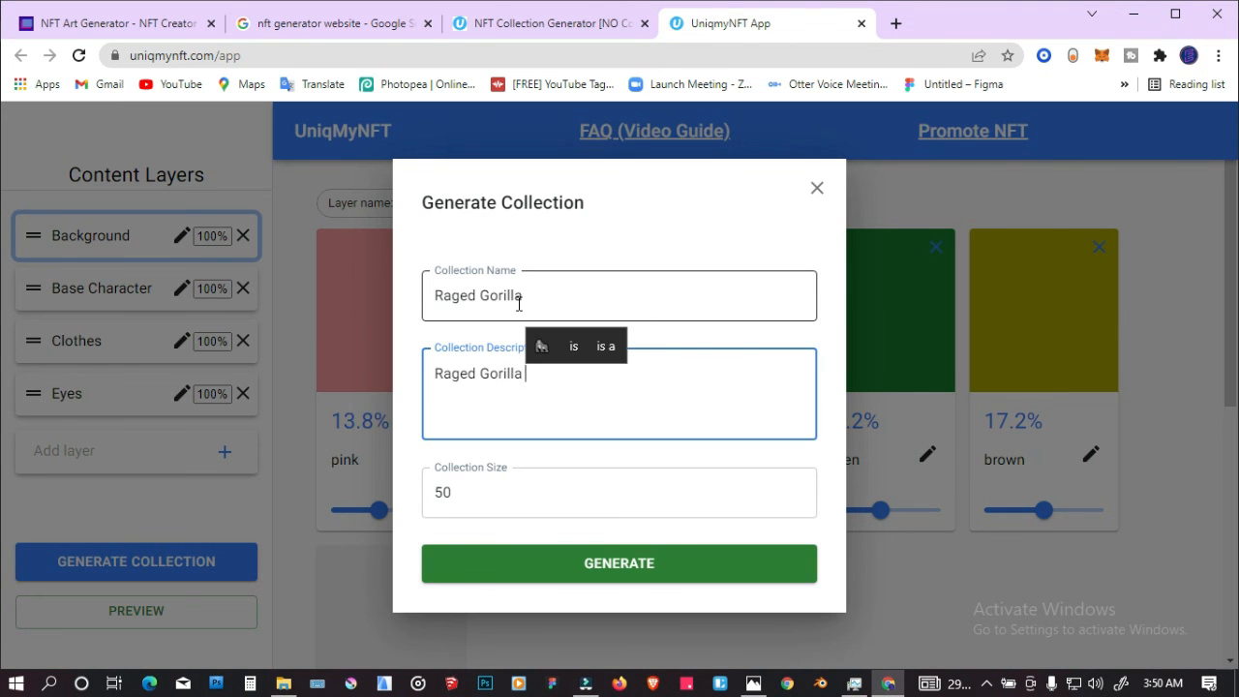
pyautogui.write('NFT collection')
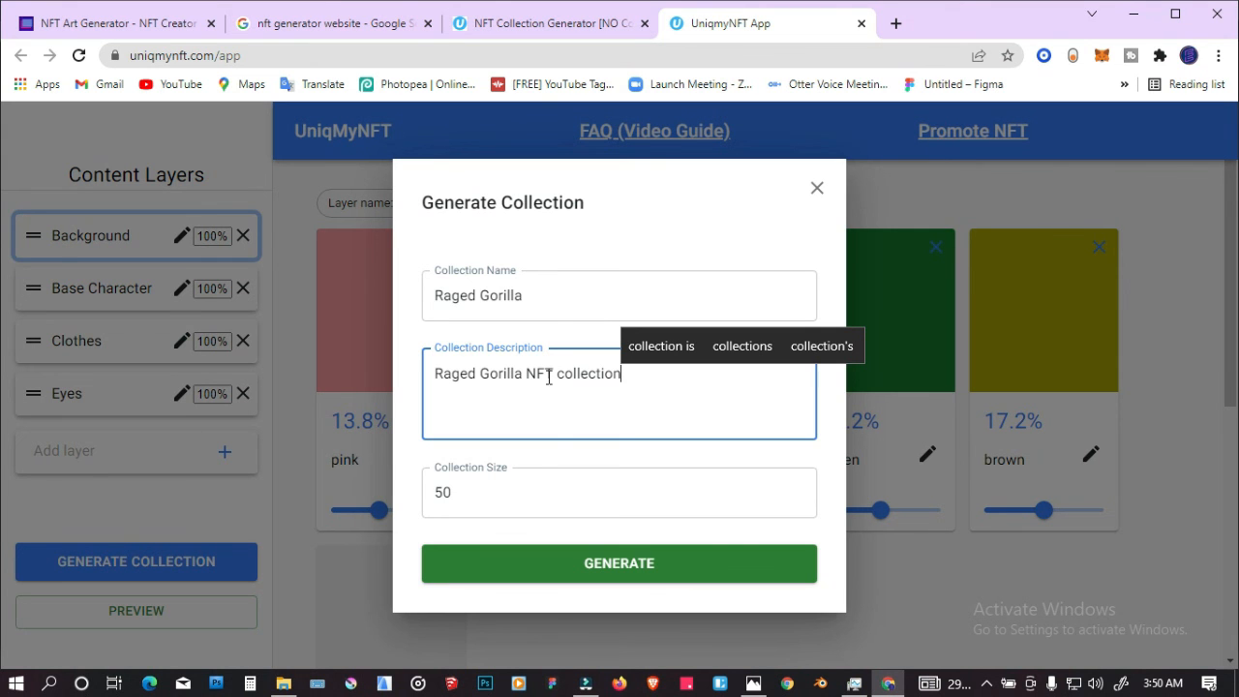
pyautogui.click(553, 564)
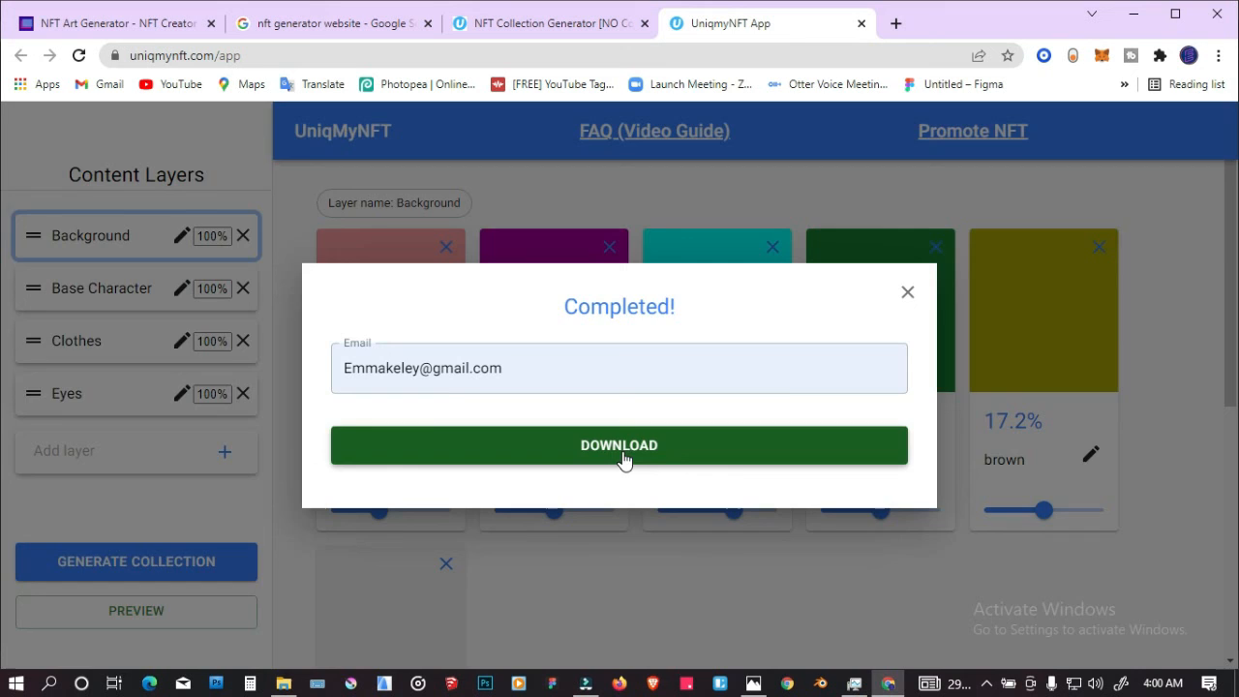
# Step: Provide the e-mail address to download the generated collection archive, and show the downloaded zip in its folder
pyautogui.click(620, 455)
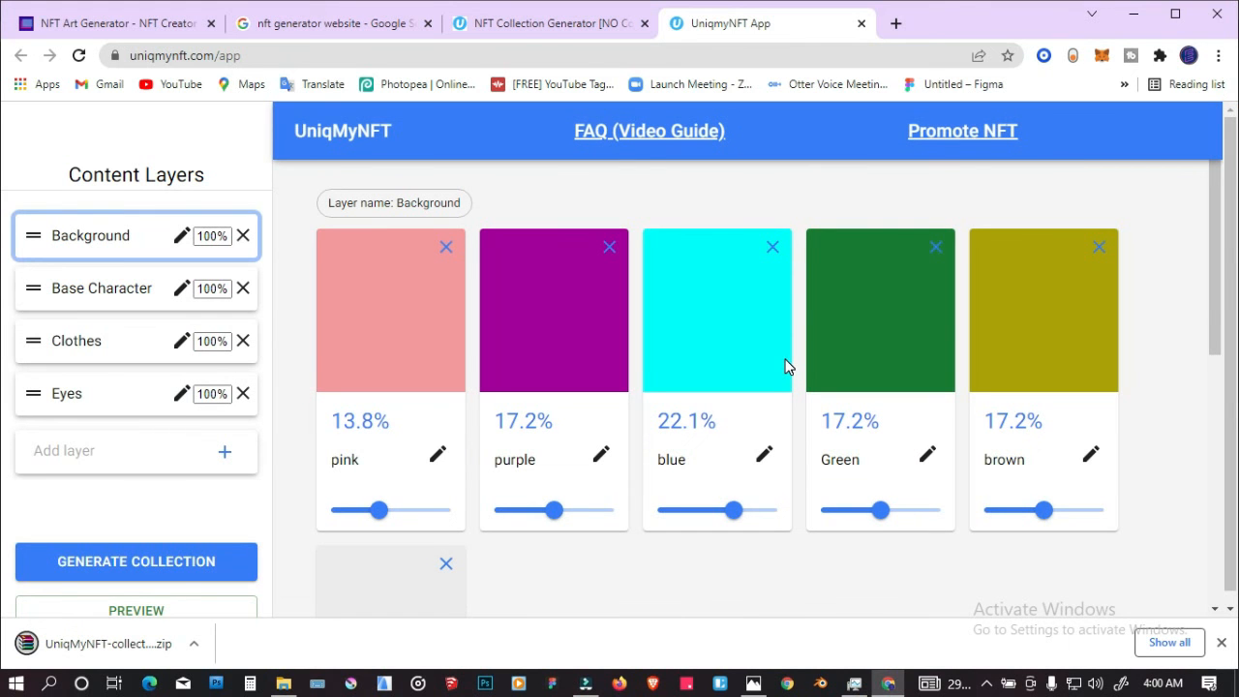
pyautogui.click(194, 643)
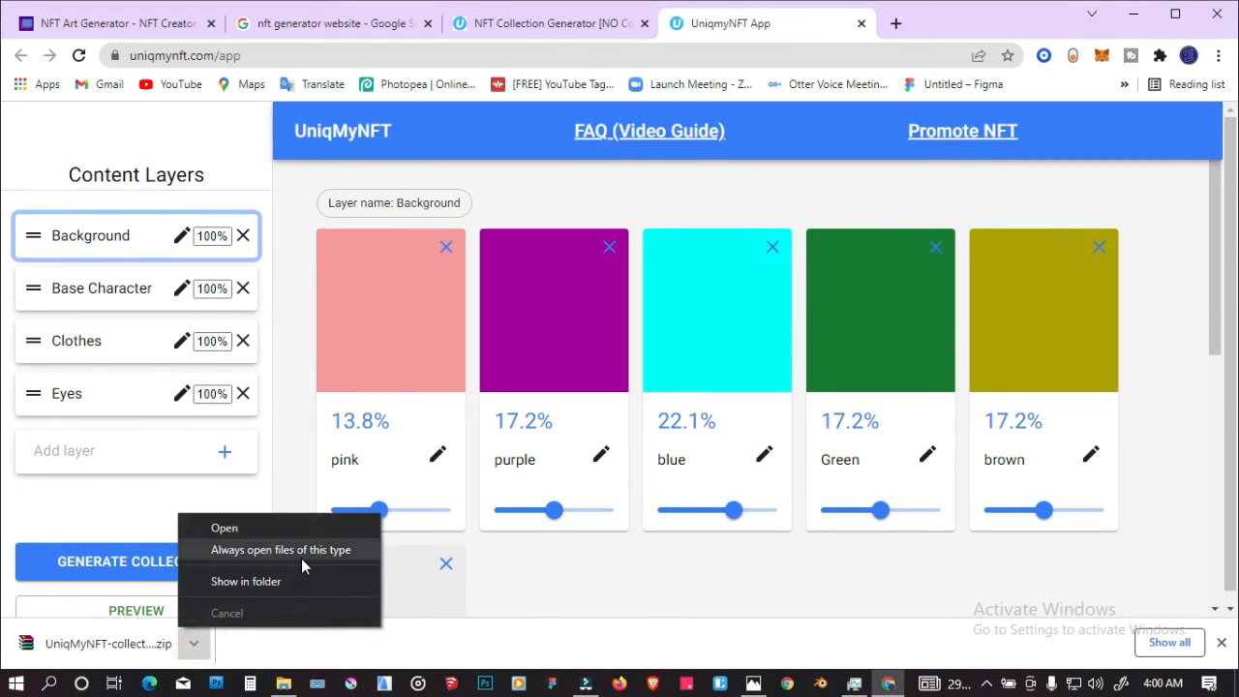
pyautogui.click(255, 580)
# Step: Place the downloaded UniqMyNFT-collection archive in the gorilla folder inside Downloads
pyautogui.moveTo(375, 416); pyautogui.dragTo(386, 453)
pyautogui.click(666, 221)
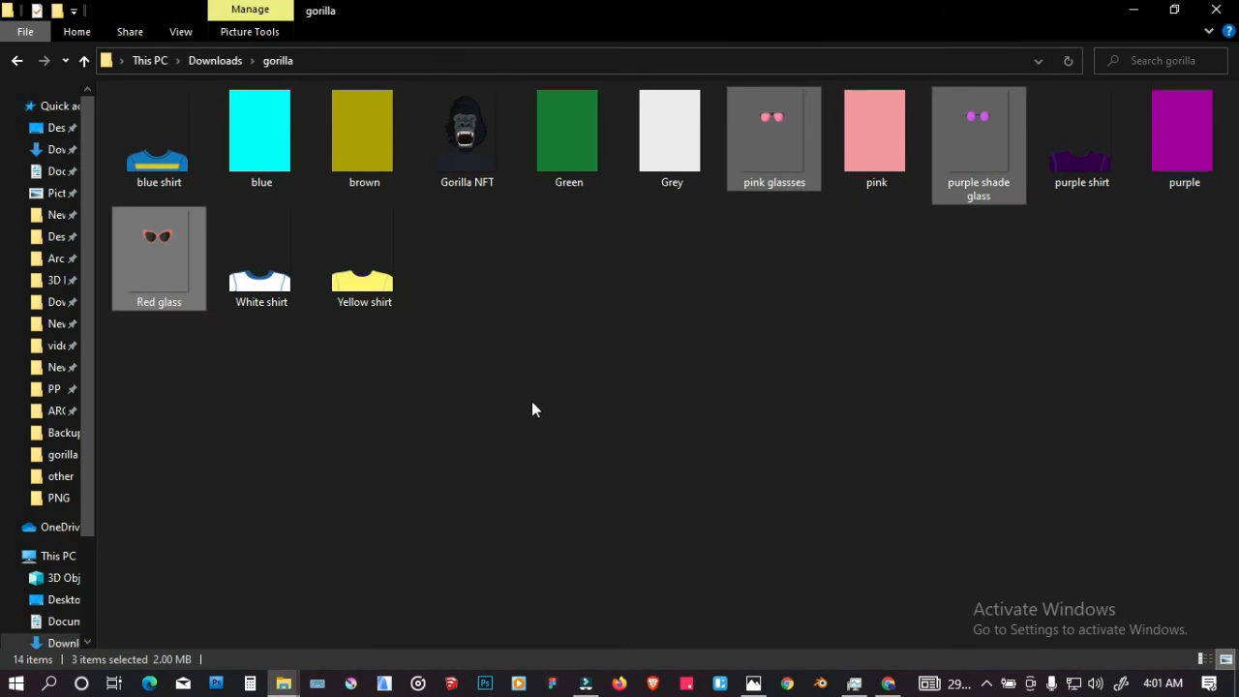
pyautogui.click(539, 401)
pyautogui.click(215, 60)
pyautogui.moveTo(178, 174); pyautogui.dragTo(309, 174)
pyautogui.doubleClick(207, 187)
pyautogui.rightClick(471, 305)
pyautogui.click(584, 382)
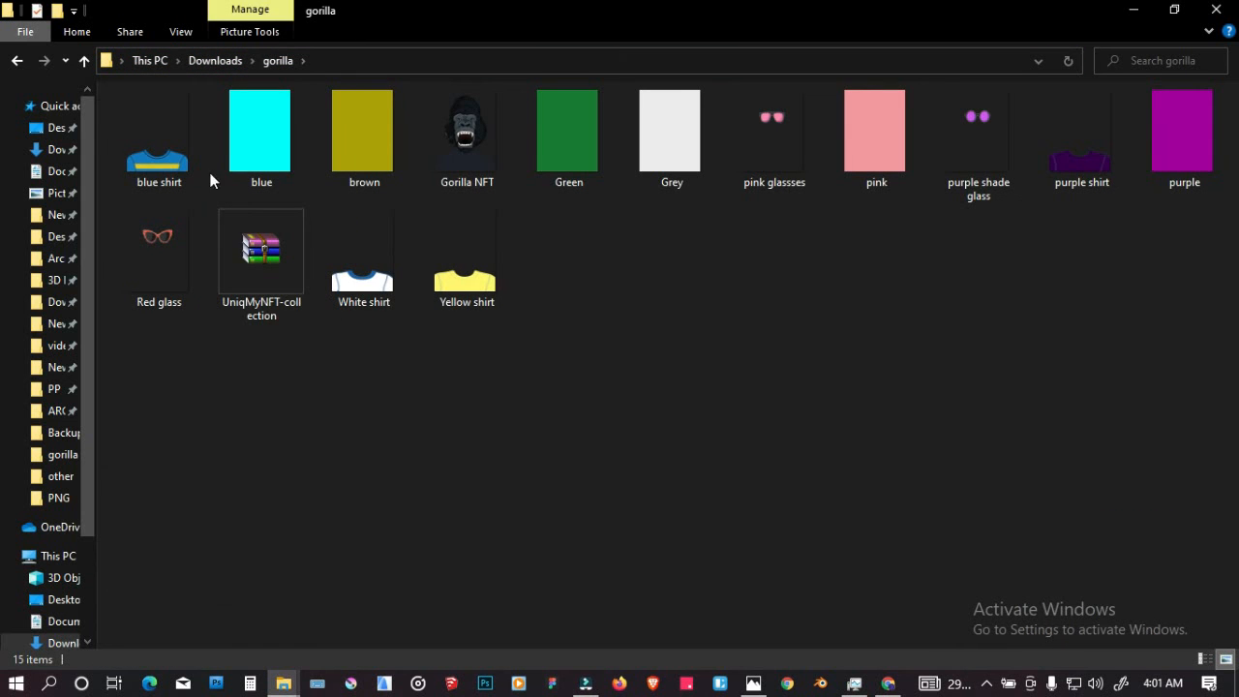
# Step: Extract the UniqMyNFT-collection archive directly into the gorilla folder and open the extracted collection's assets folder
pyautogui.click(273, 255)
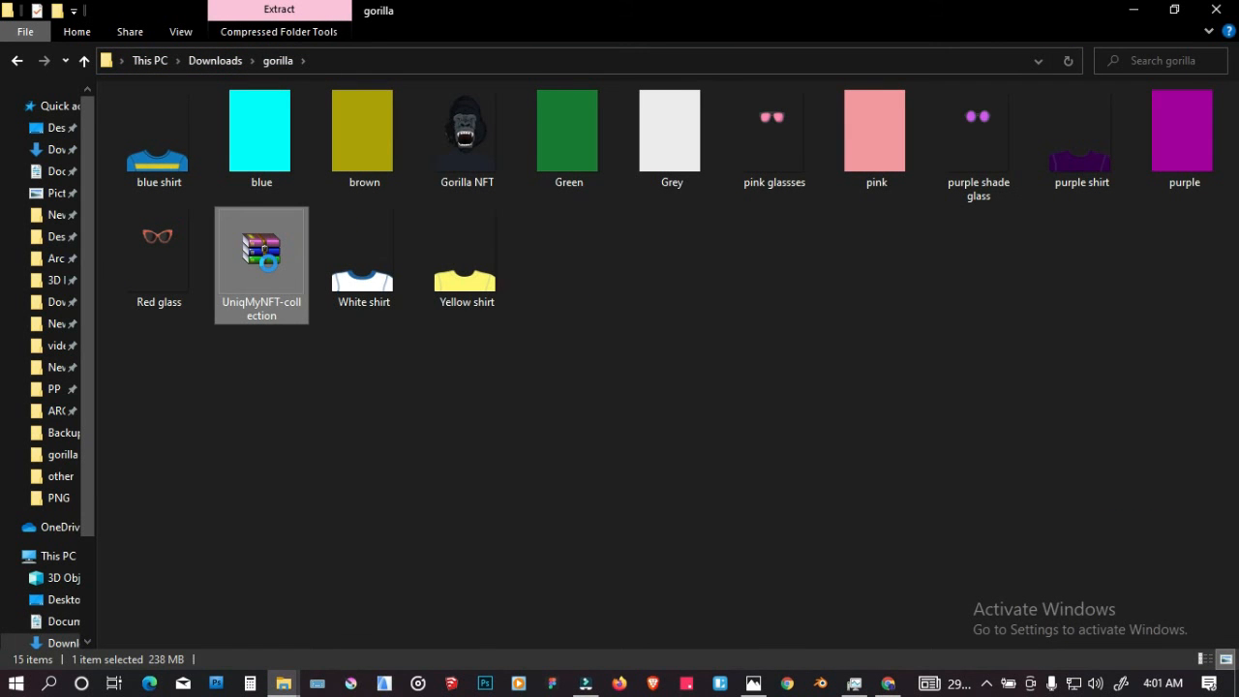
pyautogui.rightClick(268, 263)
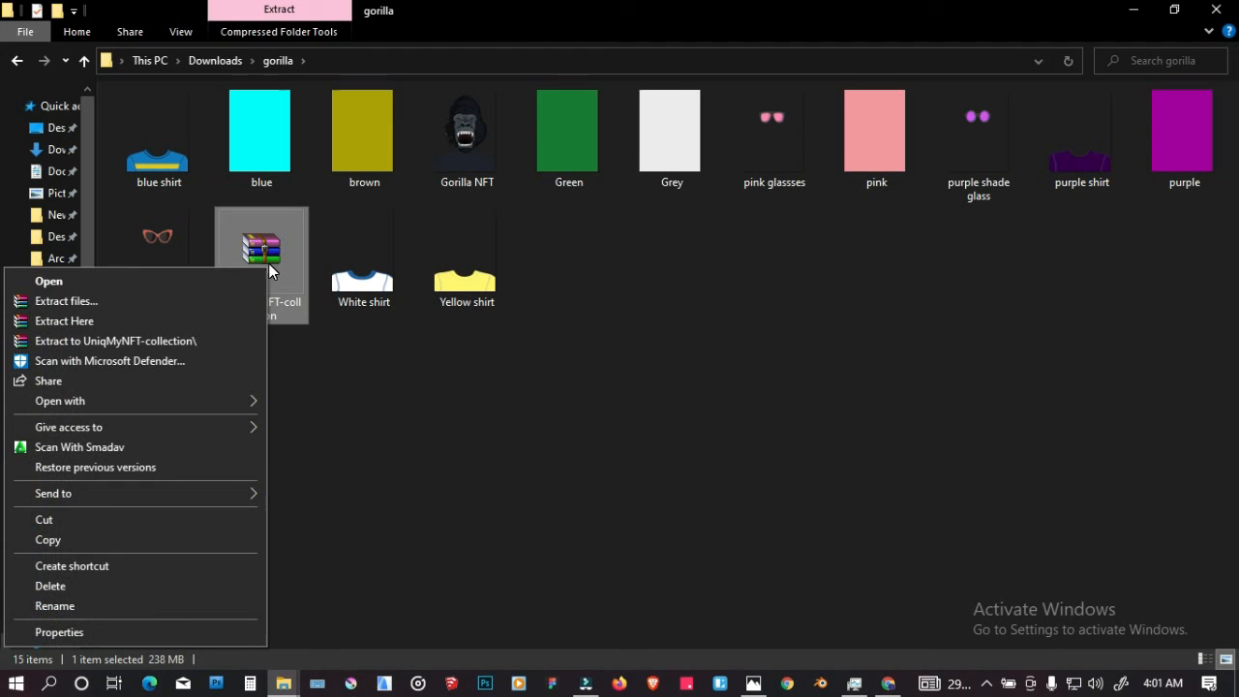
pyautogui.click(164, 321)
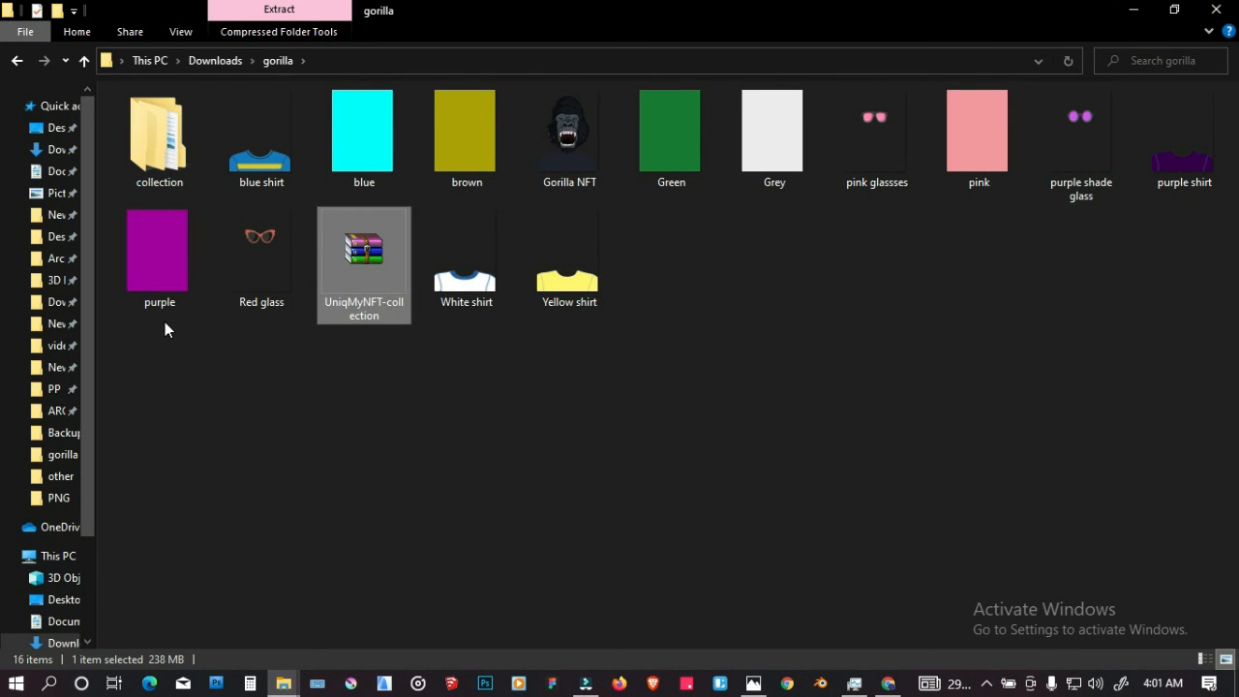
pyautogui.doubleClick(185, 146)
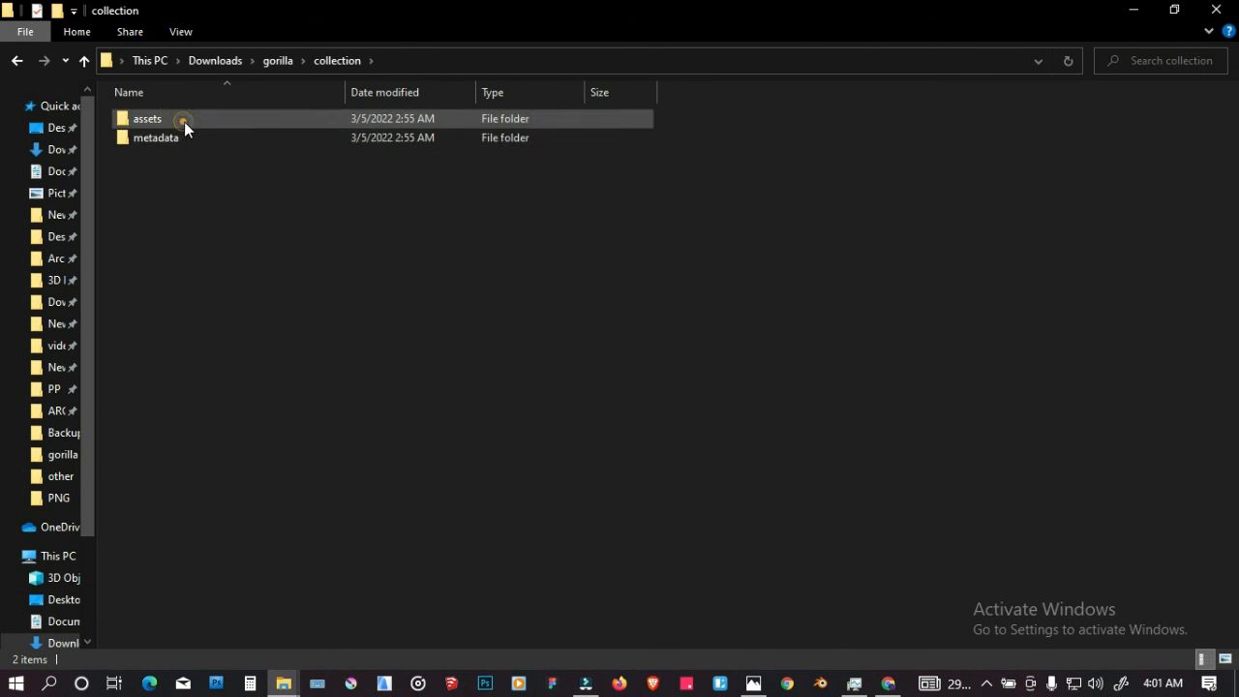
pyautogui.doubleClick(183, 121)
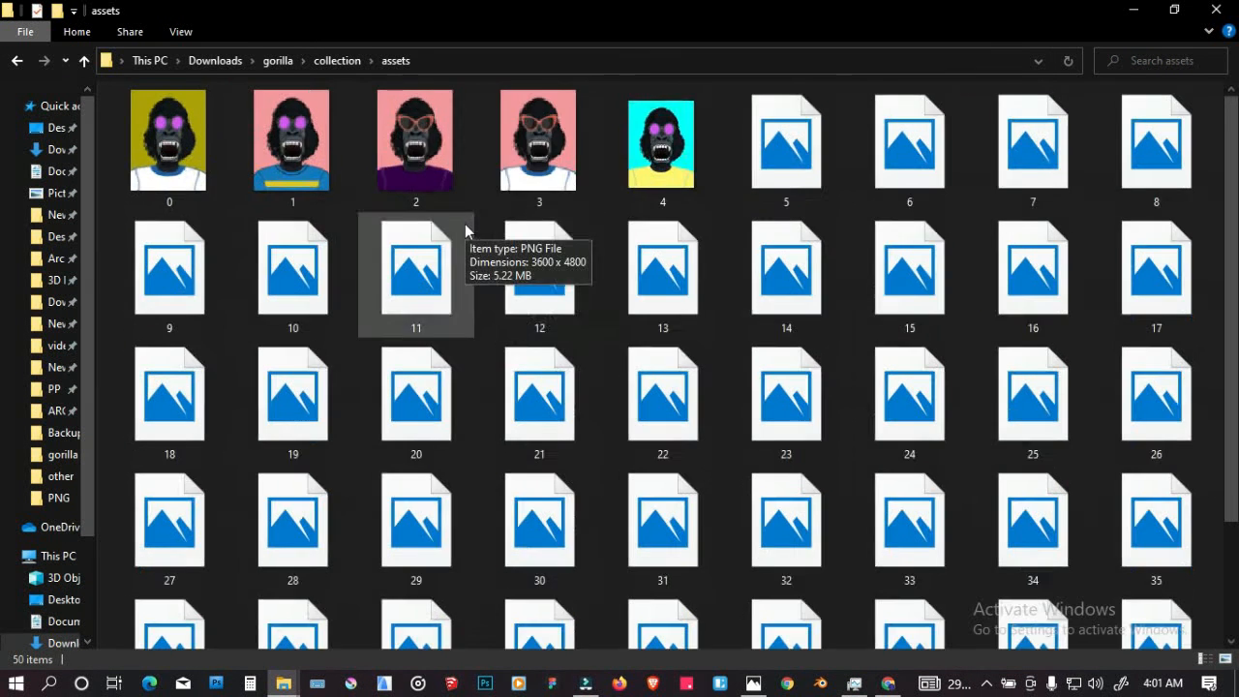
# Step: Enlarge the image thumbnails in the assets folder and look through the generated gorillas down to image 49
pyautogui.scroll(2, 465, 219)
pyautogui.scroll(1, 464, 219)
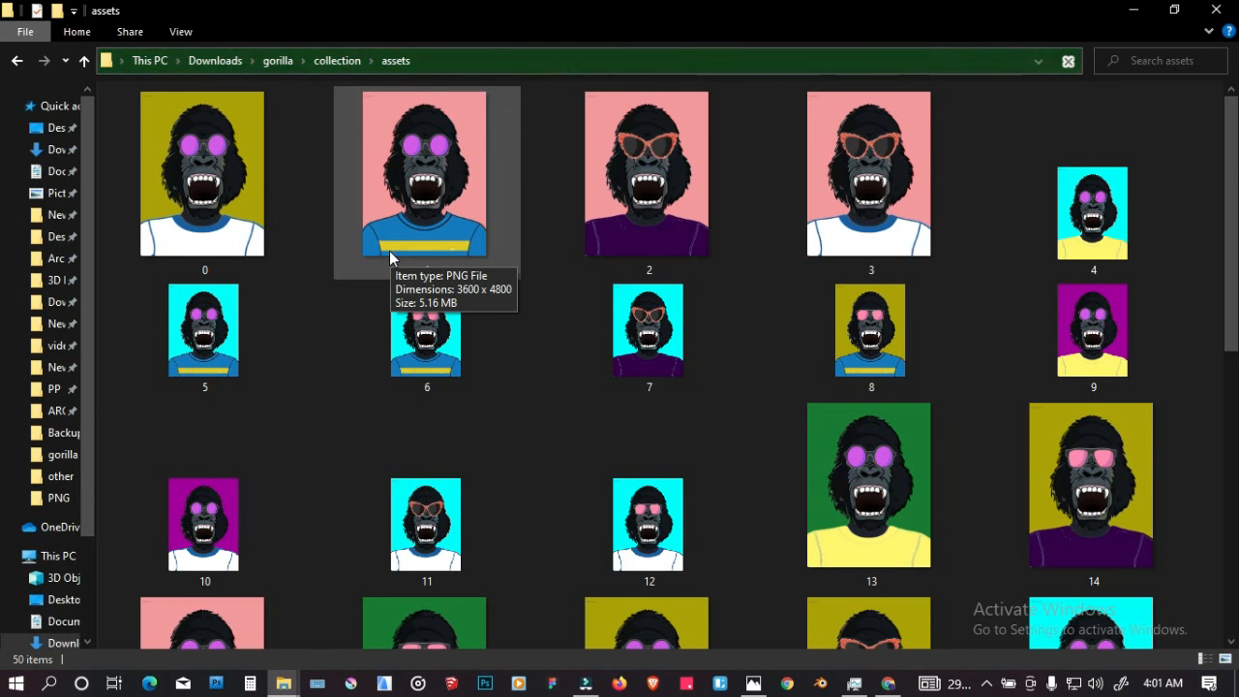
pyautogui.scroll(-2, 389, 250)
pyautogui.scroll(-3, 389, 251)
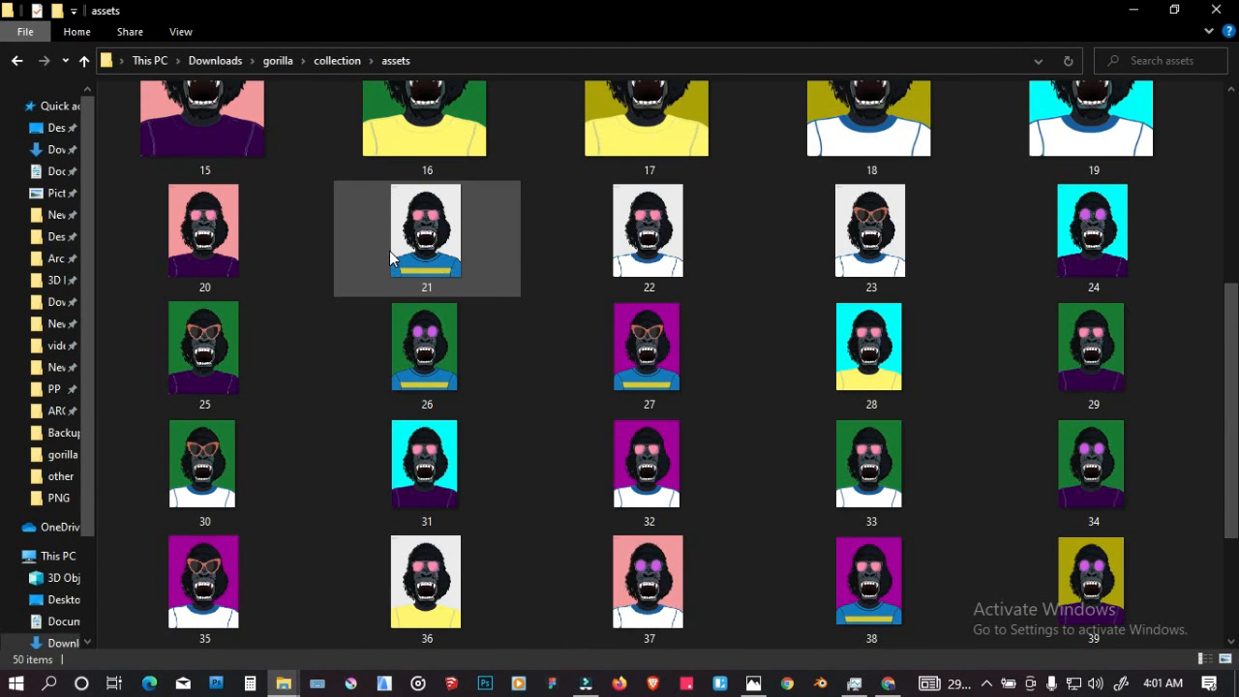
pyautogui.scroll(-2, 389, 251)
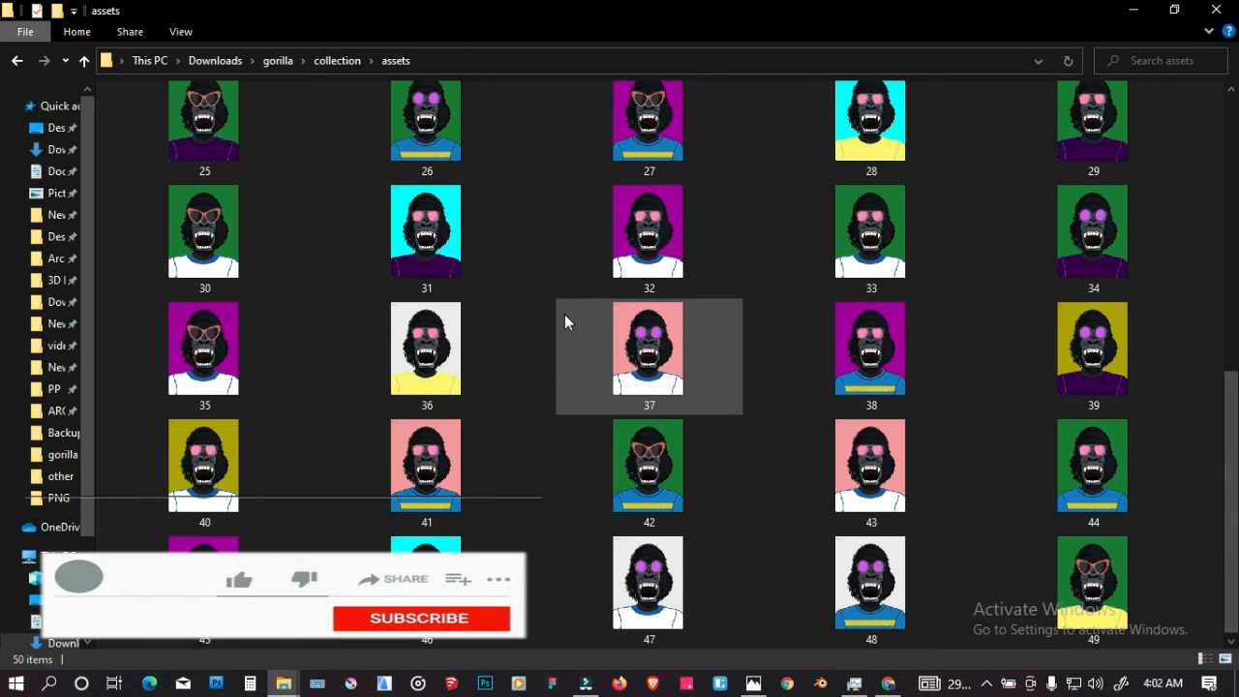
# Step: Select image 2, enlarge the thumbnails further, and examine the backgrounds, glasses and shirts across the whole collection
pyautogui.scroll(10, 564, 319)
pyautogui.click(639, 229)
pyautogui.keyDown('ctrl'); pyautogui.scroll(2, 642, 227); pyautogui.keyUp('ctrl')
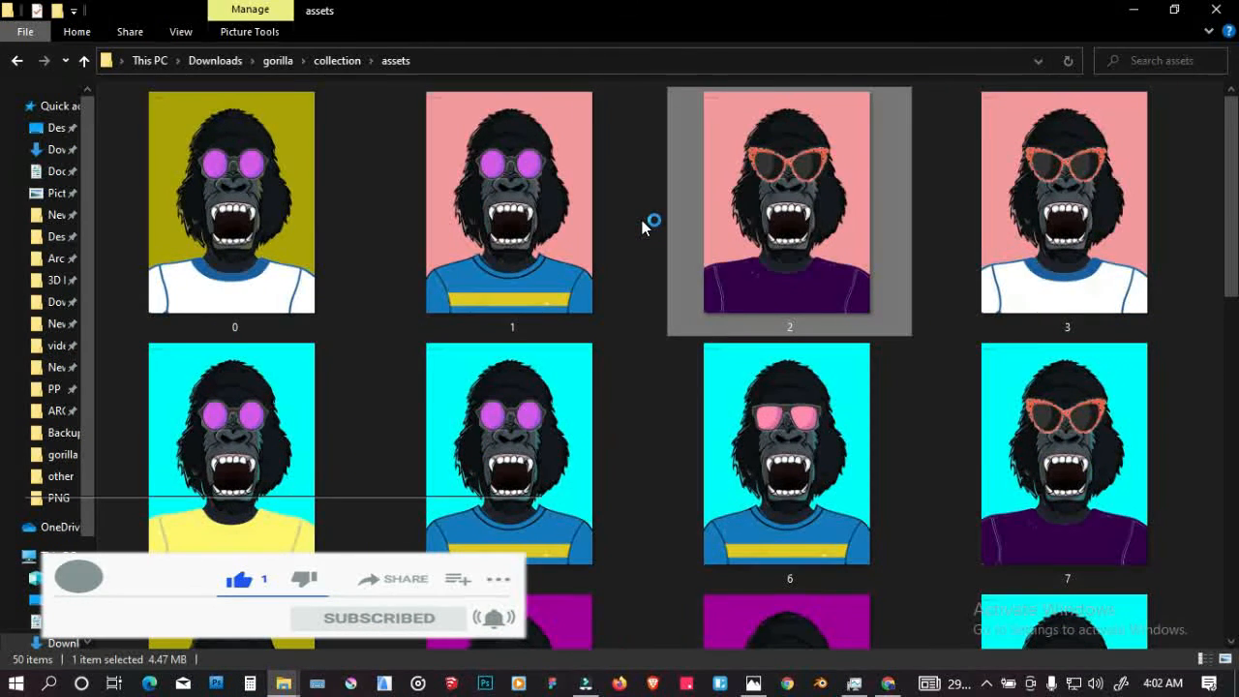
pyautogui.scroll(-3, 642, 228)
pyautogui.scroll(-12, 642, 228)
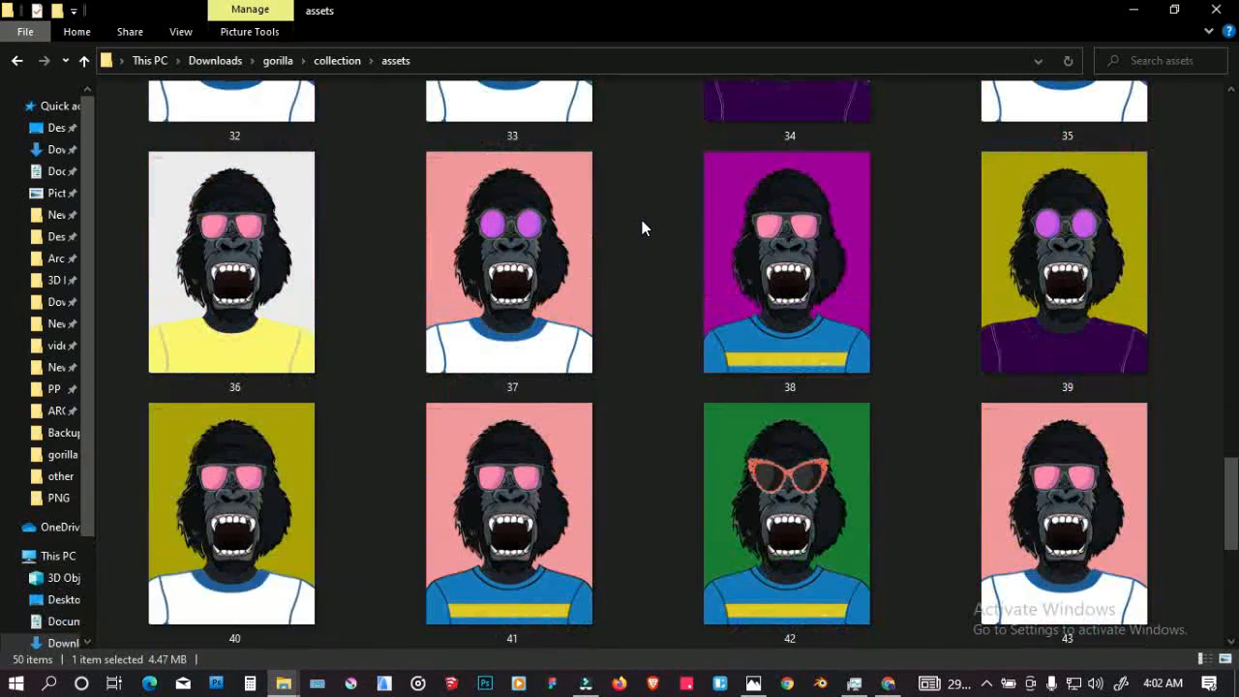
pyautogui.scroll(-3, 641, 228)
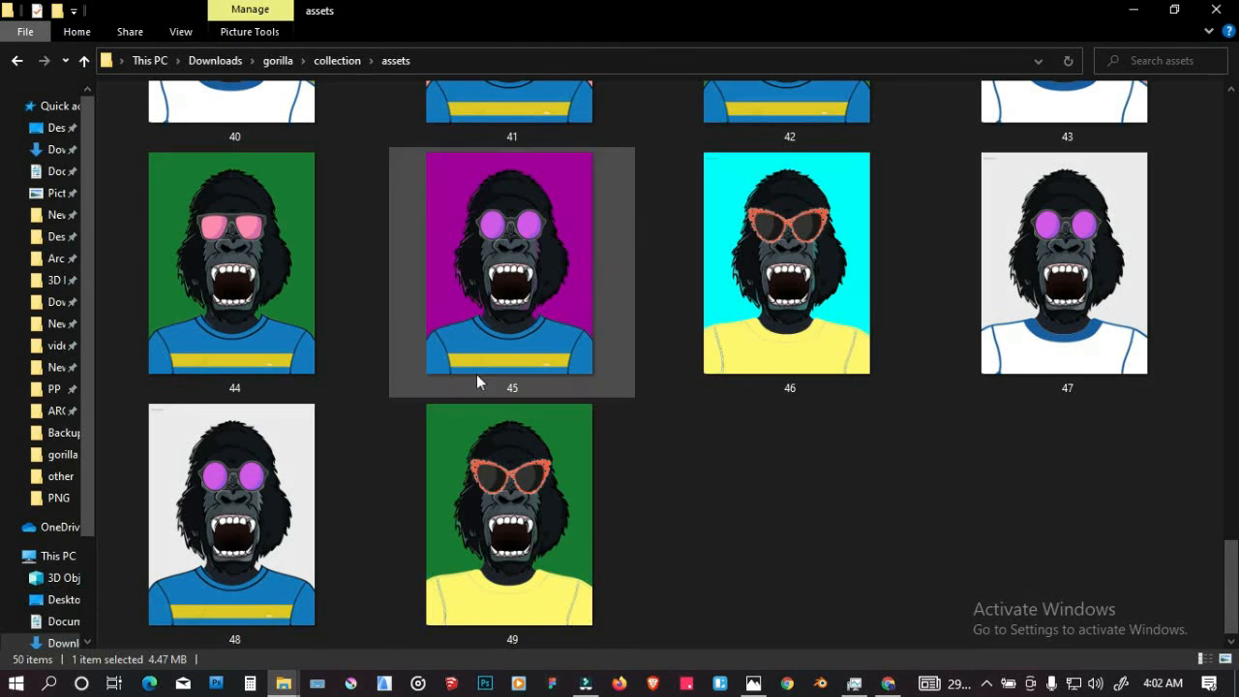
pyautogui.scroll(3, 441, 432)
pyautogui.scroll(-3, 442, 432)
pyautogui.scroll(6, 442, 432)
pyautogui.scroll(8, 441, 432)
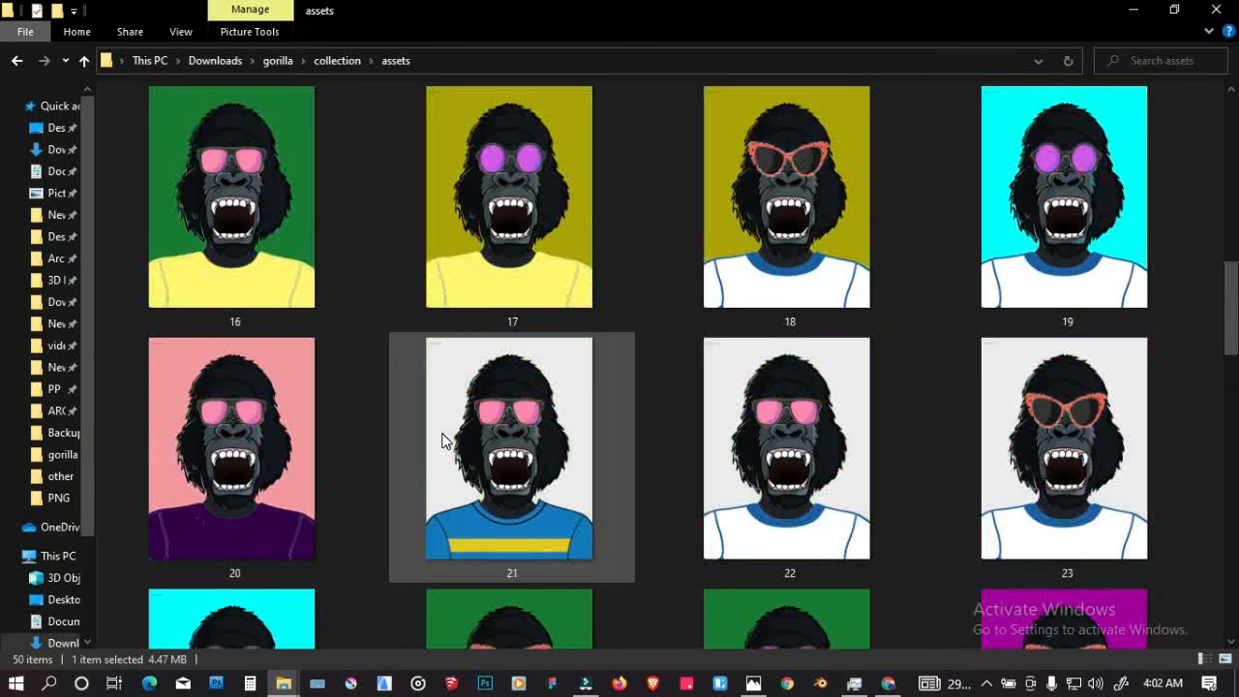
pyautogui.scroll(6, 442, 433)
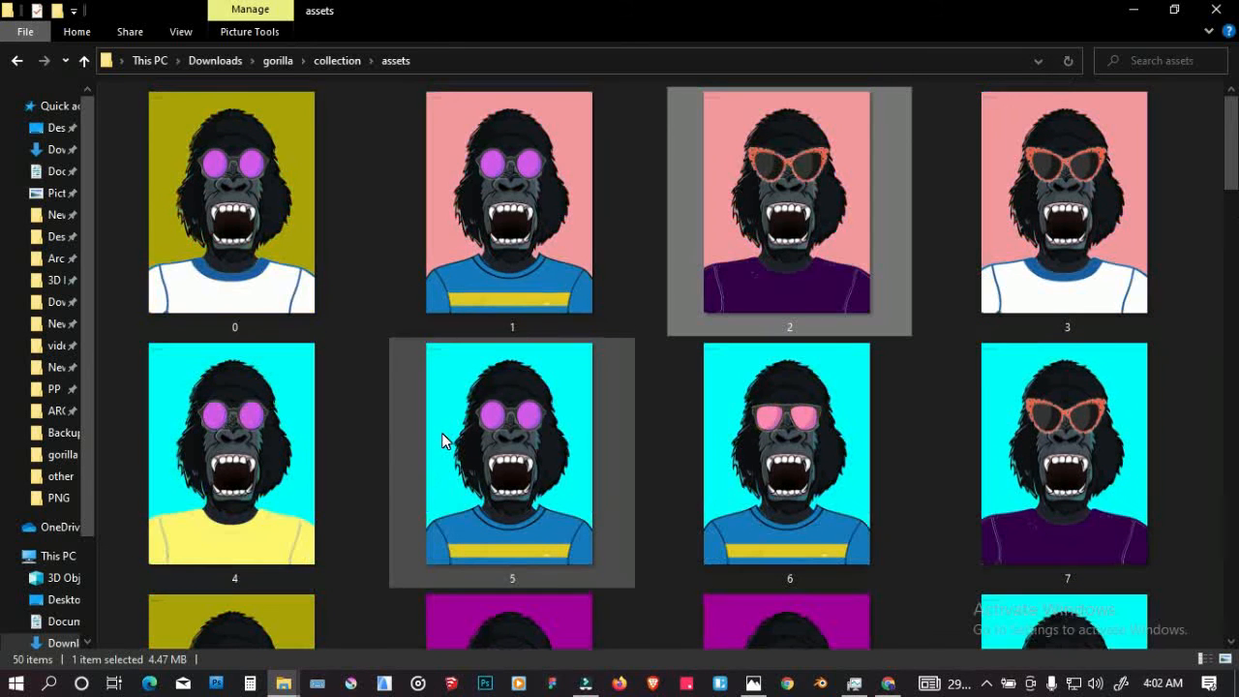